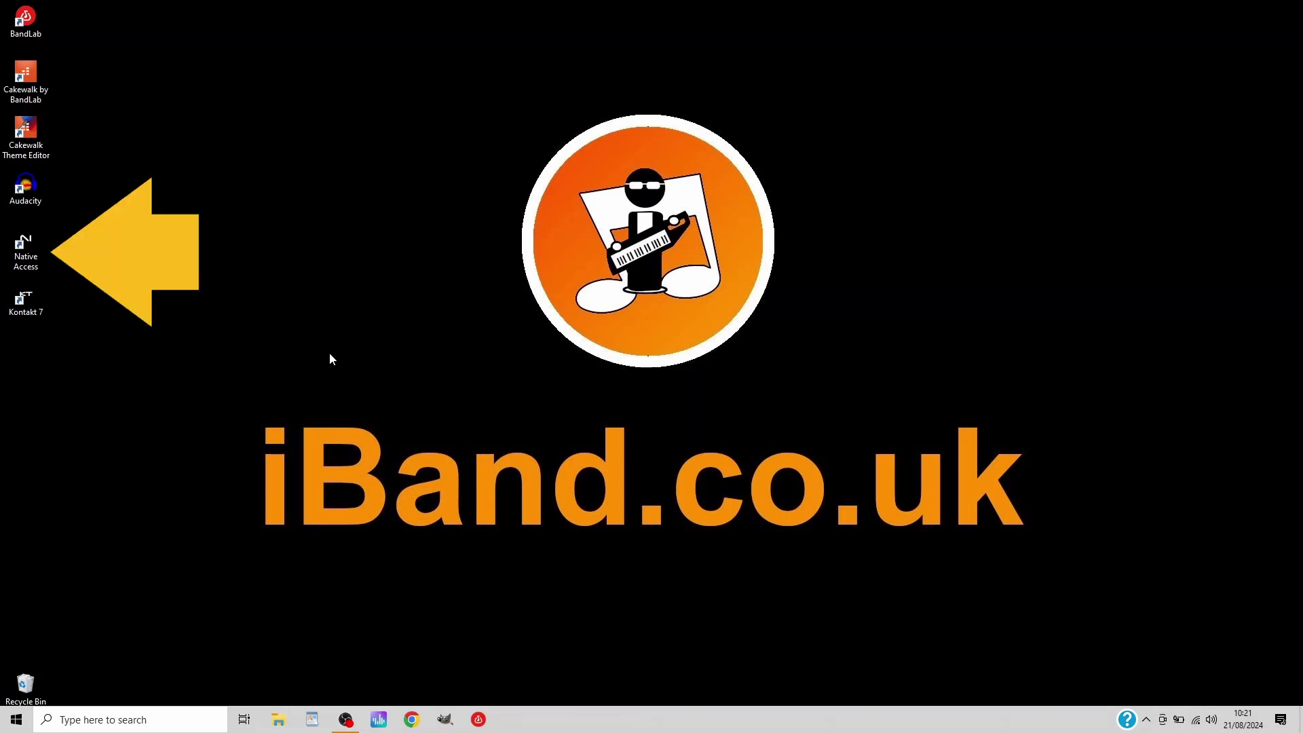
Step: Install the Analog Dreams library through Native Access, then close Native Access
{"action": "double_click", "coordinate": [30, 255]}
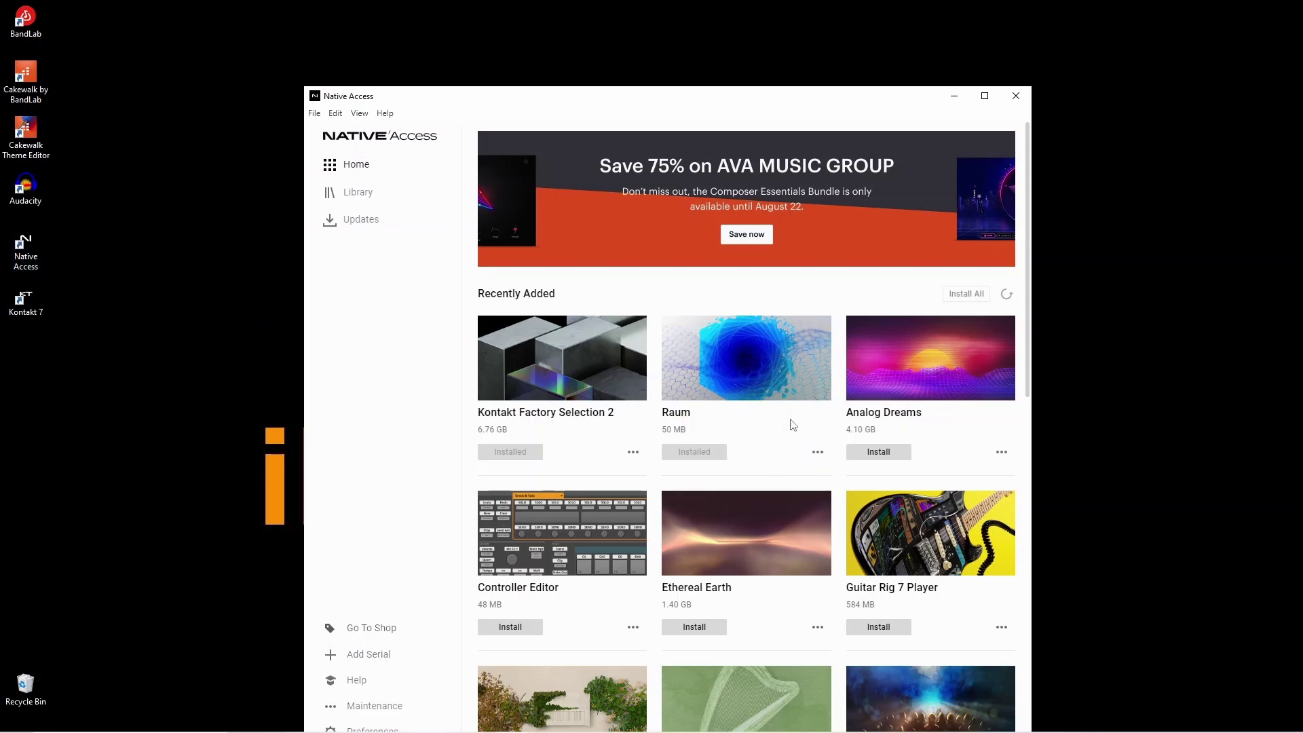
{"action": "left_click", "coordinate": [873, 456]}
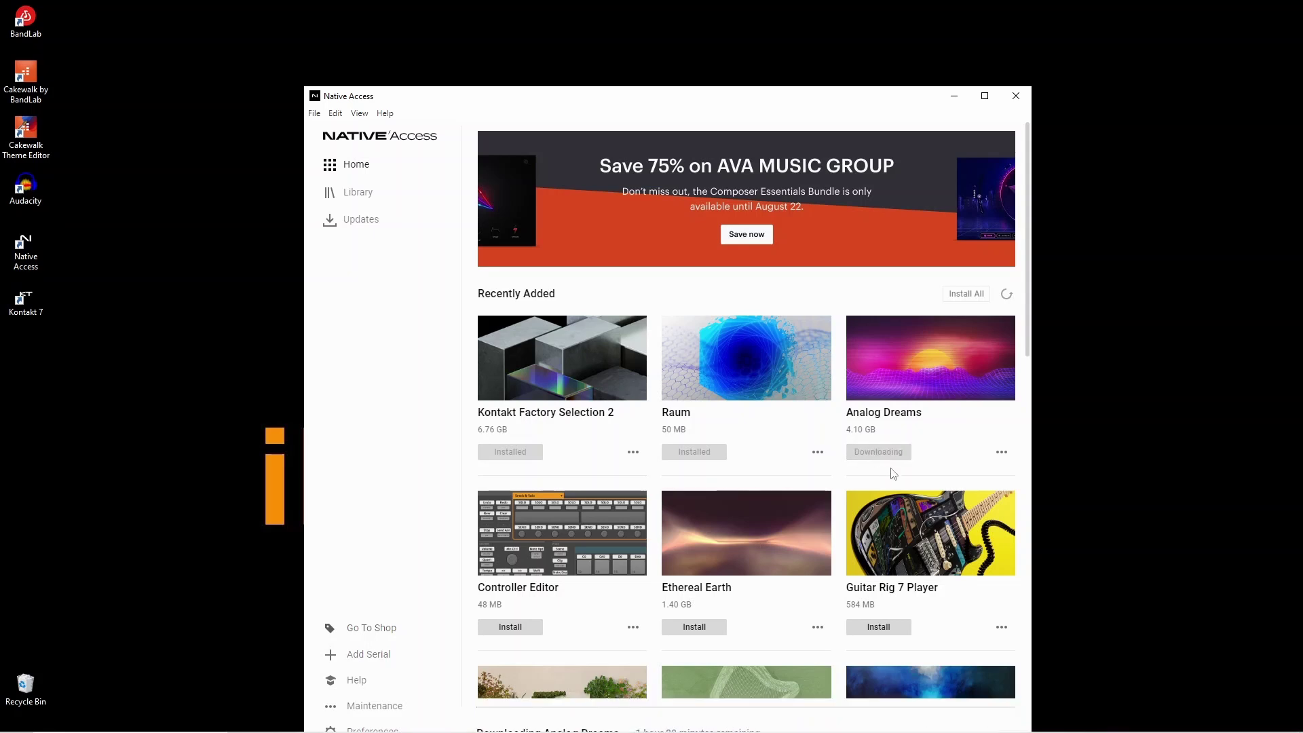
{"action": "left_click_drag", "start_coordinate": [914, 104], "coordinate": [909, 59]}
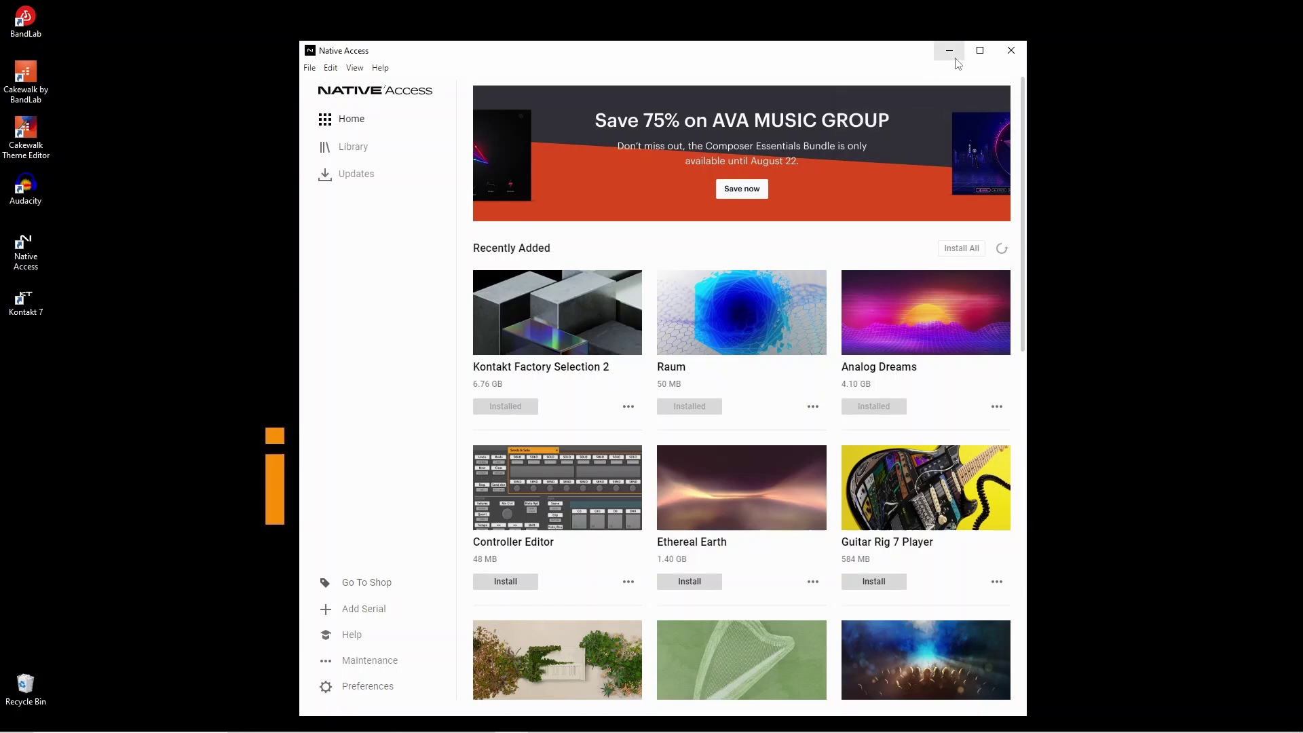
{"action": "left_click", "coordinate": [1011, 50]}
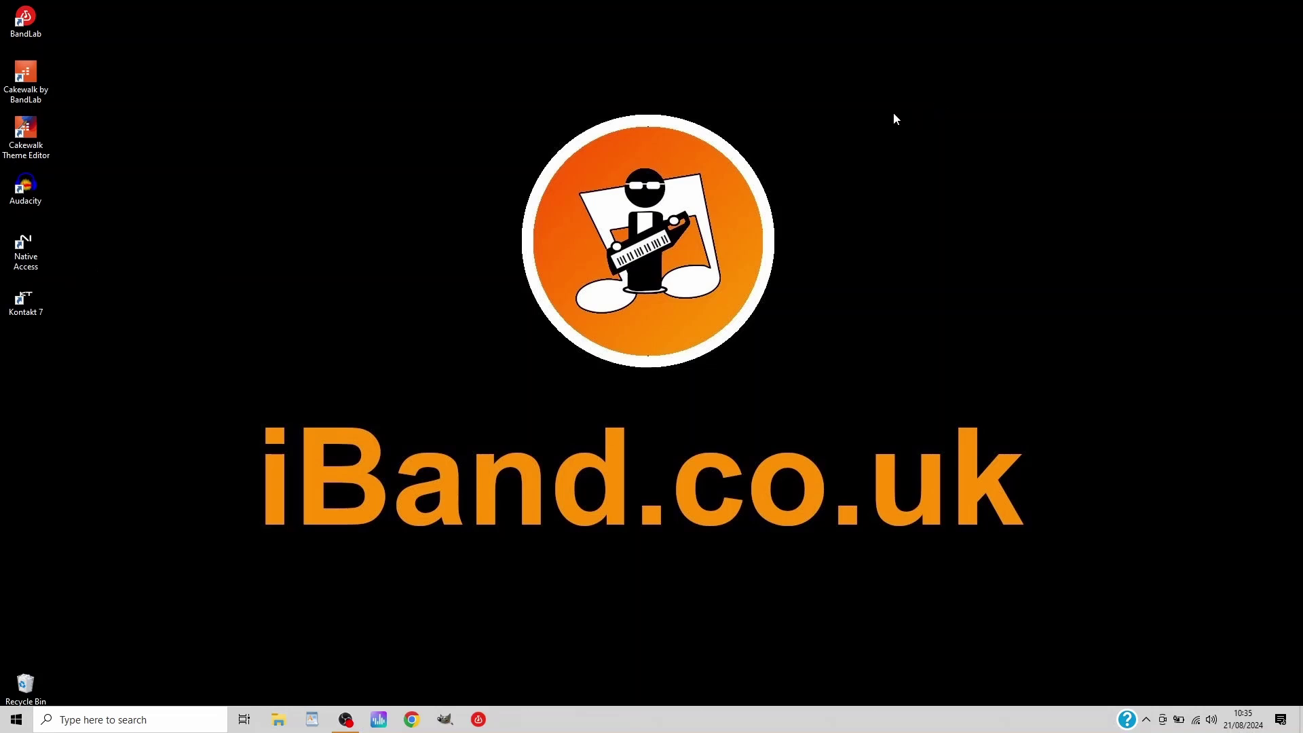
{"action": "double_click", "coordinate": [27, 303]}
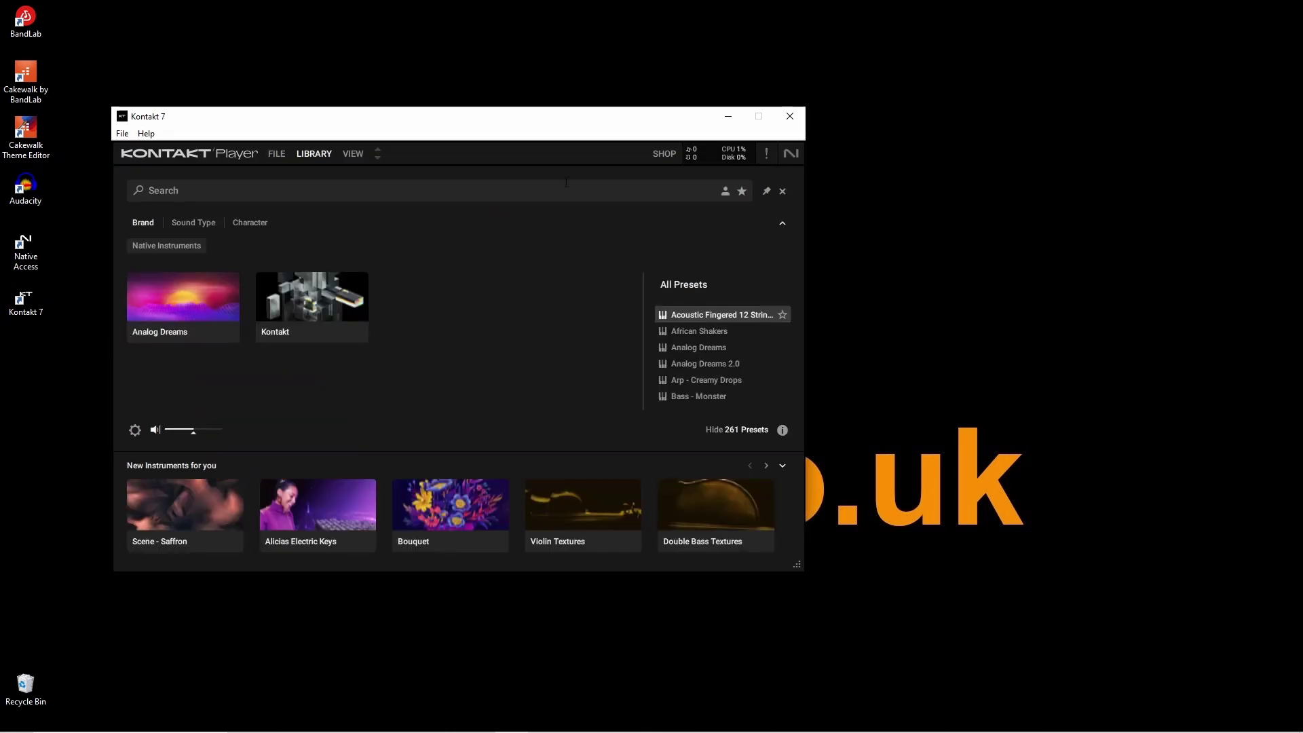
{"action": "left_click", "coordinate": [792, 119]}
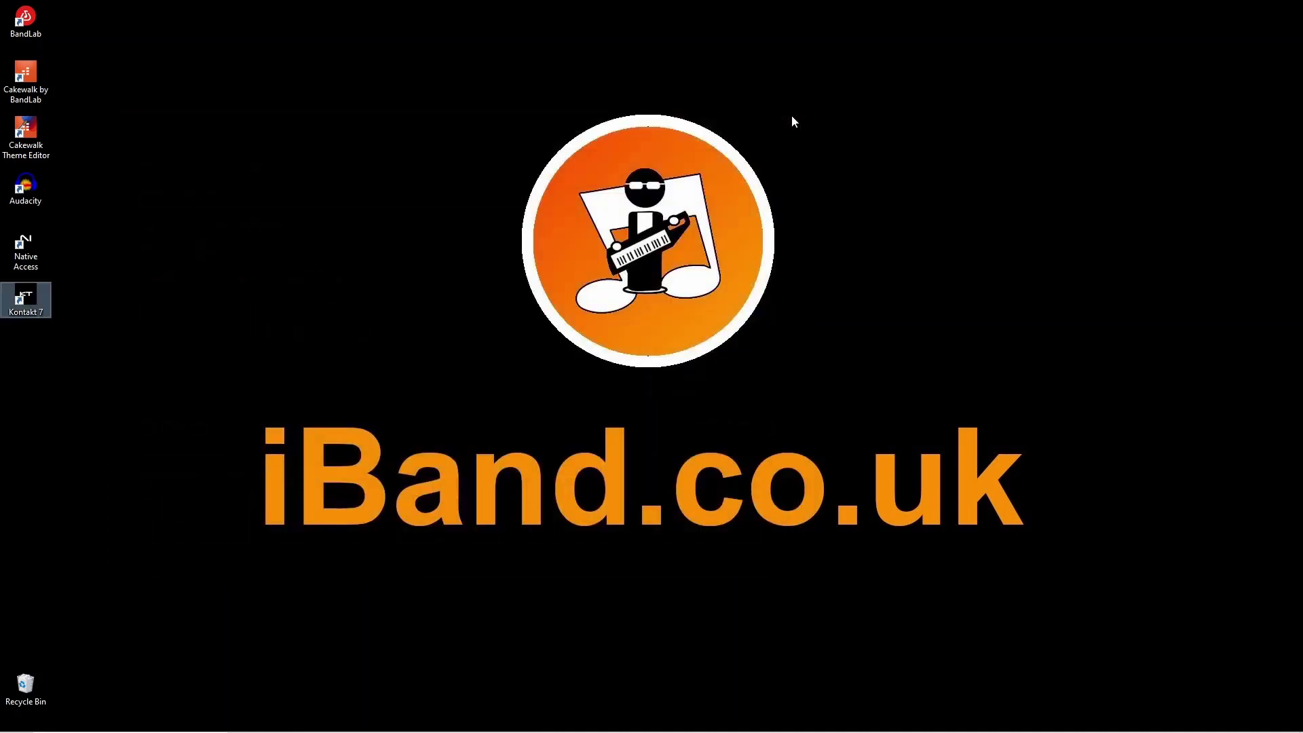
Step: Launch Cakewalk and insert Kontakt 7 from the Uncategorized instruments in the Plugins browser
{"action": "double_click", "coordinate": [26, 80]}
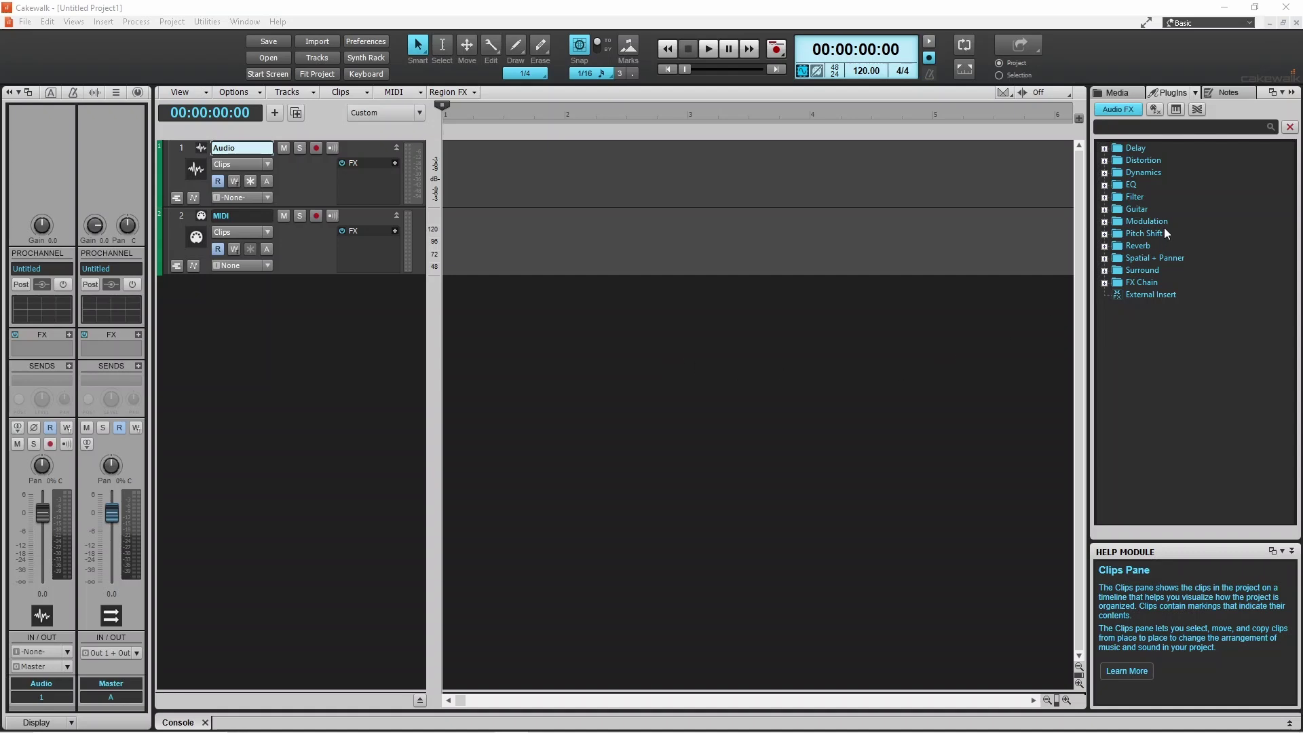
{"action": "left_click", "coordinate": [1177, 112]}
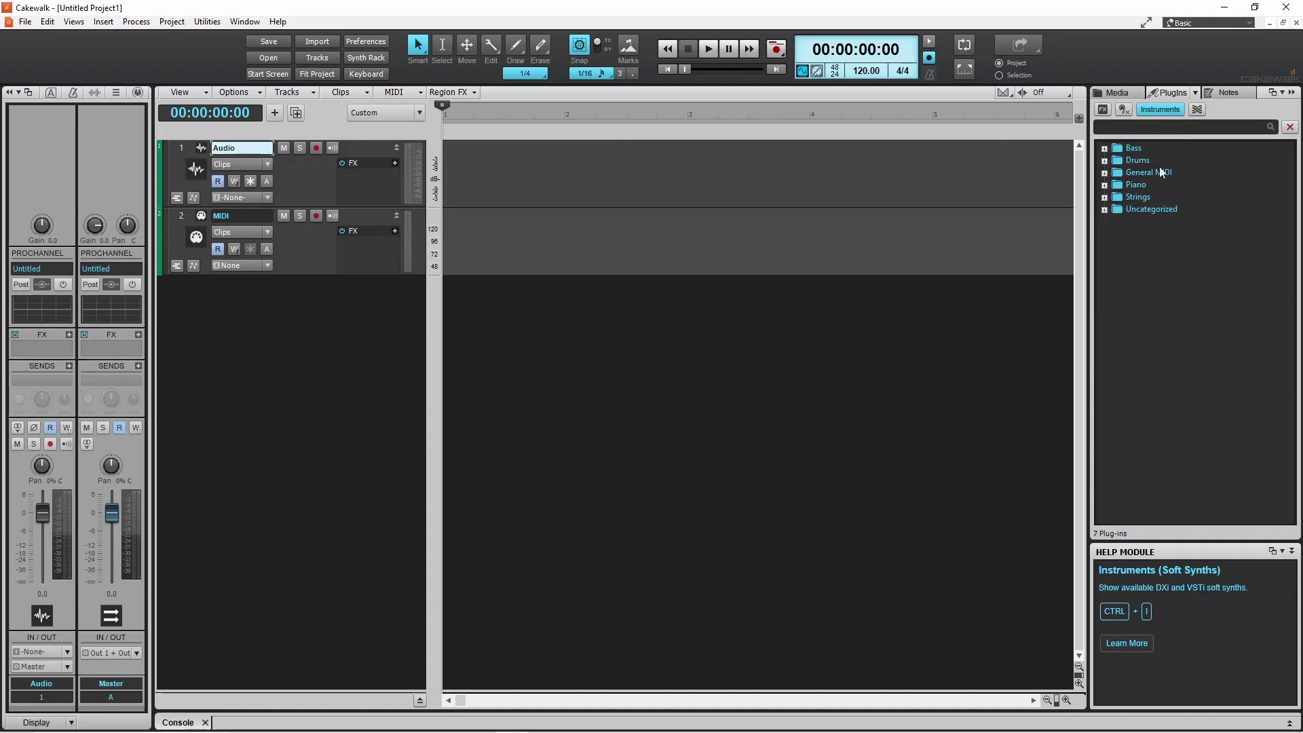
{"action": "double_click", "coordinate": [1146, 211]}
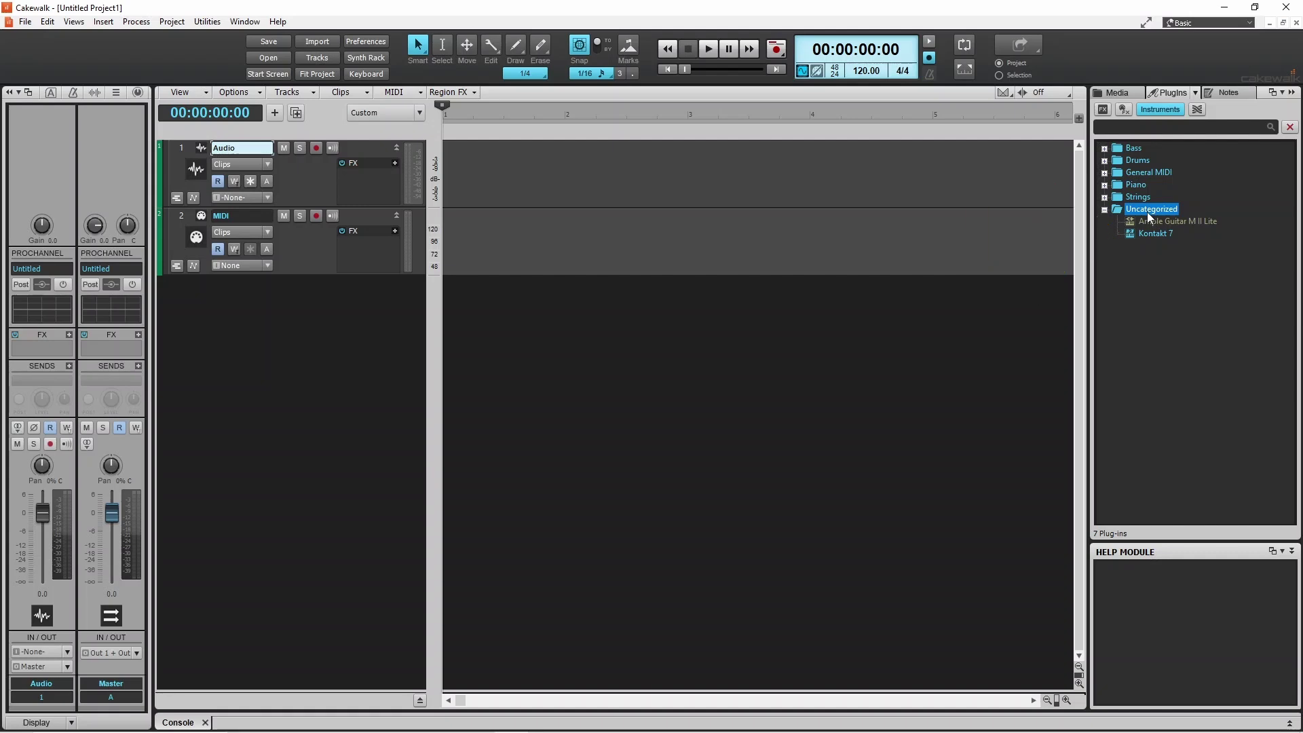
{"action": "double_click", "coordinate": [1146, 233]}
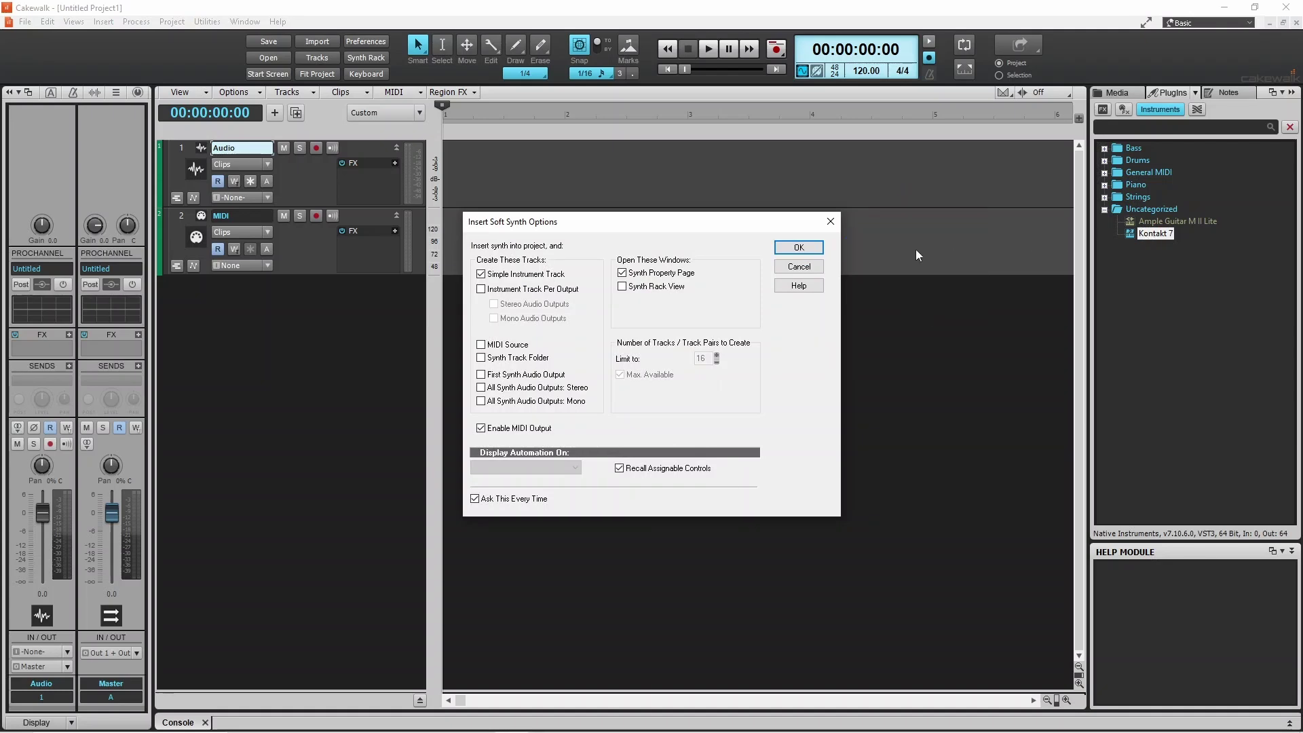
Step: Add the Kontakt 7 instrument track and load the Analog Dreams preset from its library
{"action": "left_click", "coordinate": [813, 252]}
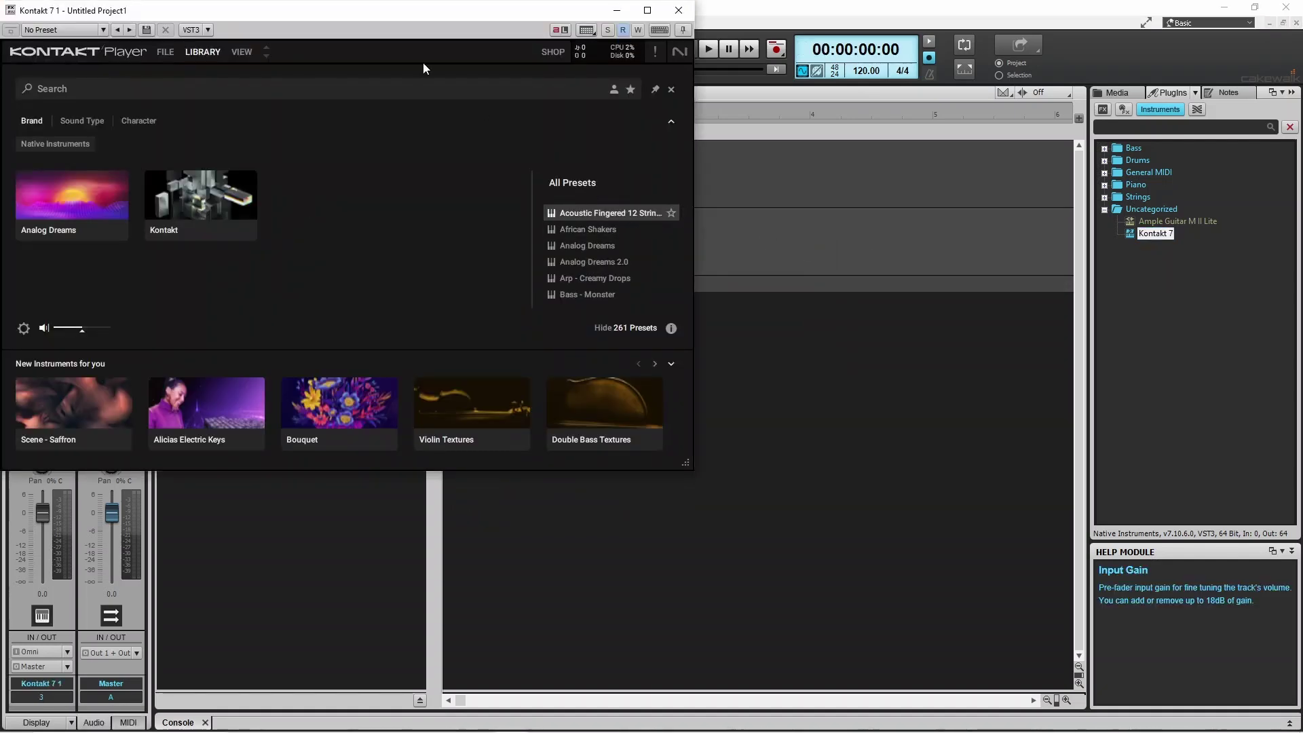
{"action": "left_click_drag", "start_coordinate": [359, 12], "coordinate": [770, 175]}
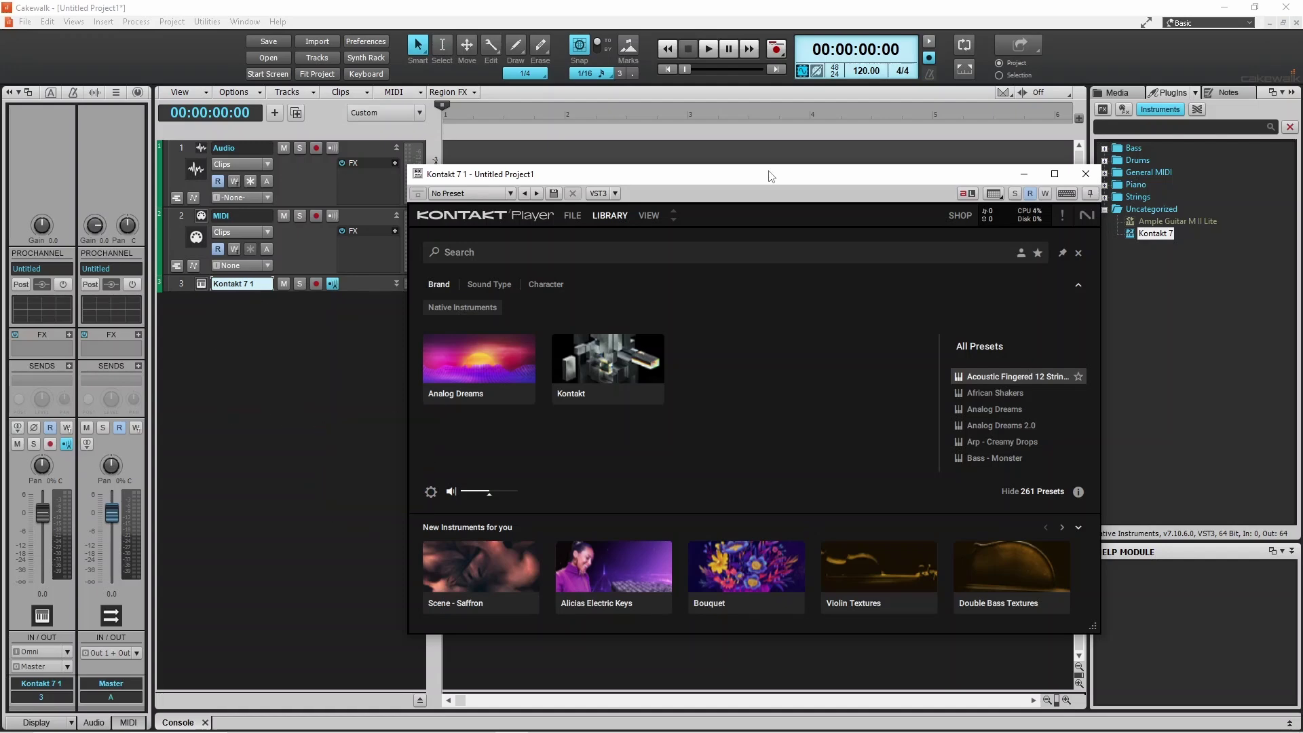
{"action": "left_click", "coordinate": [488, 359]}
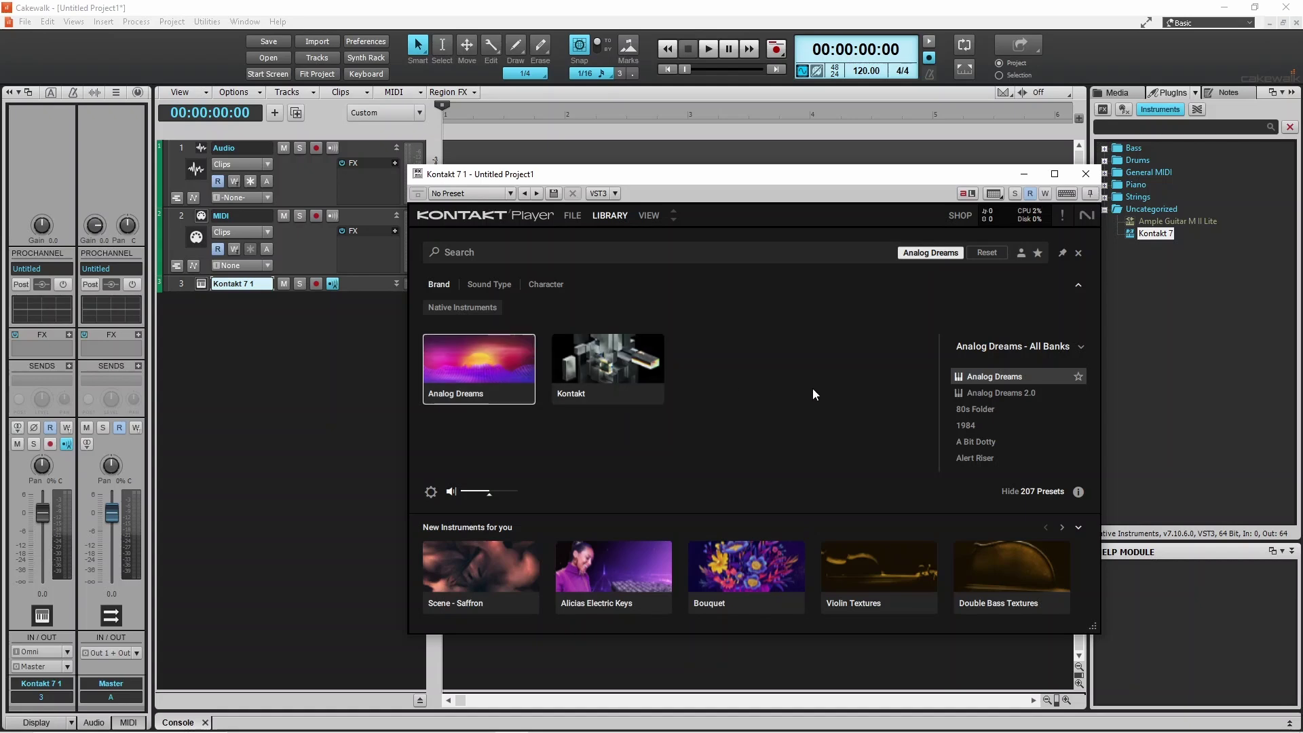
{"action": "double_click", "coordinate": [1007, 378]}
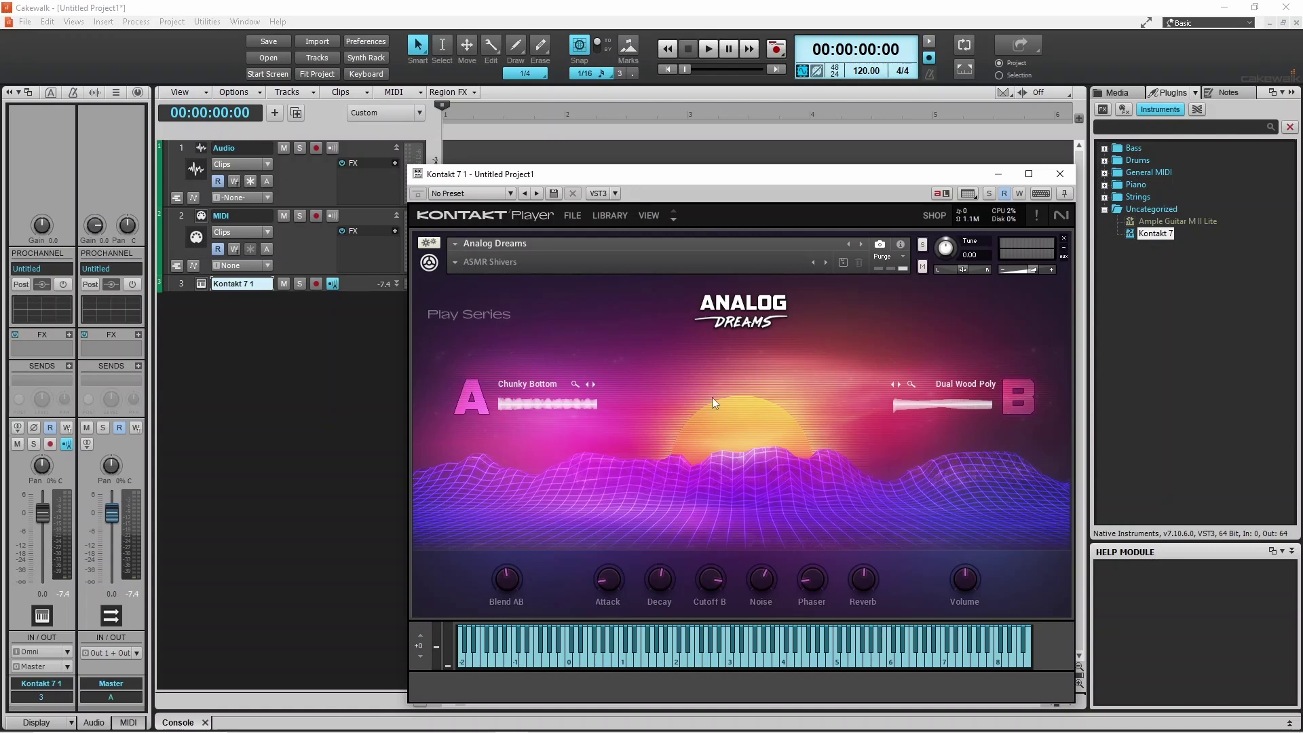
Step: Open the A/B sound browser from the Chunky Bottom name above slot A
{"action": "left_click", "coordinate": [543, 384]}
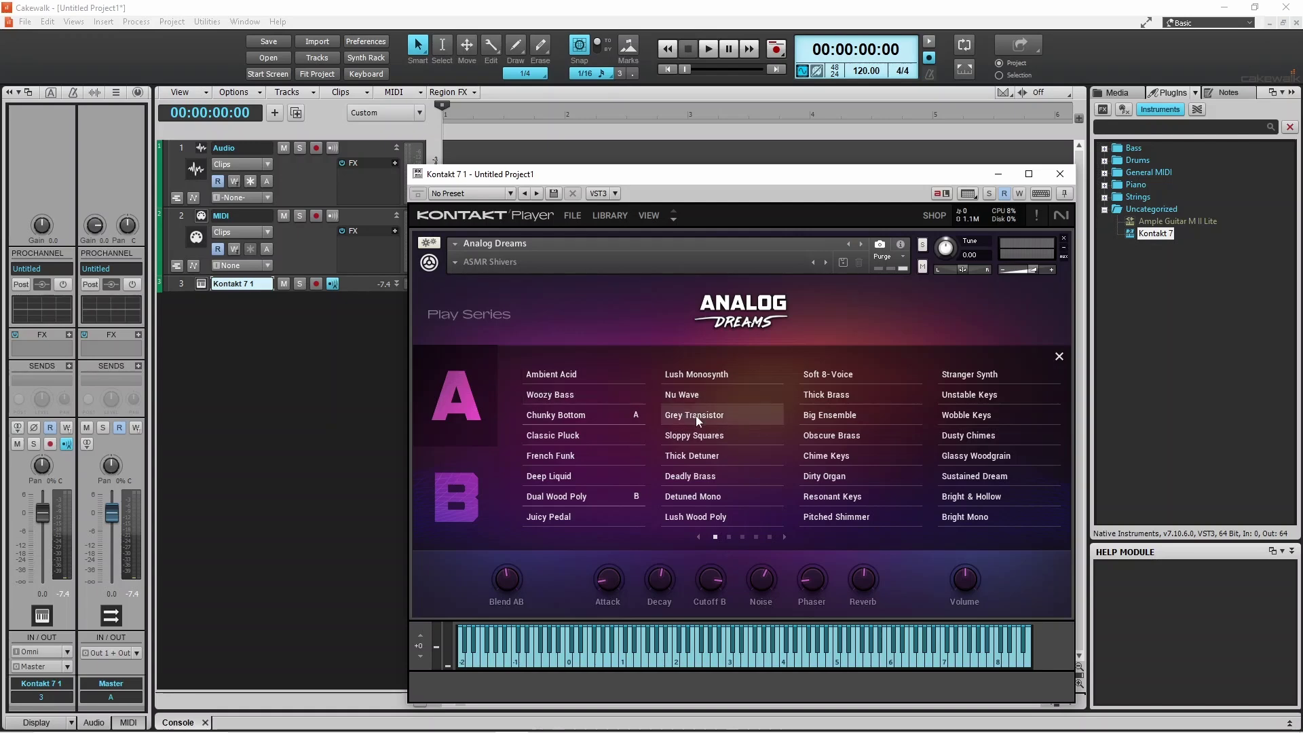
Step: Load Bright Lights into layer A, browsing past Chime Keys to the fifth page
{"action": "left_click", "coordinate": [838, 457]}
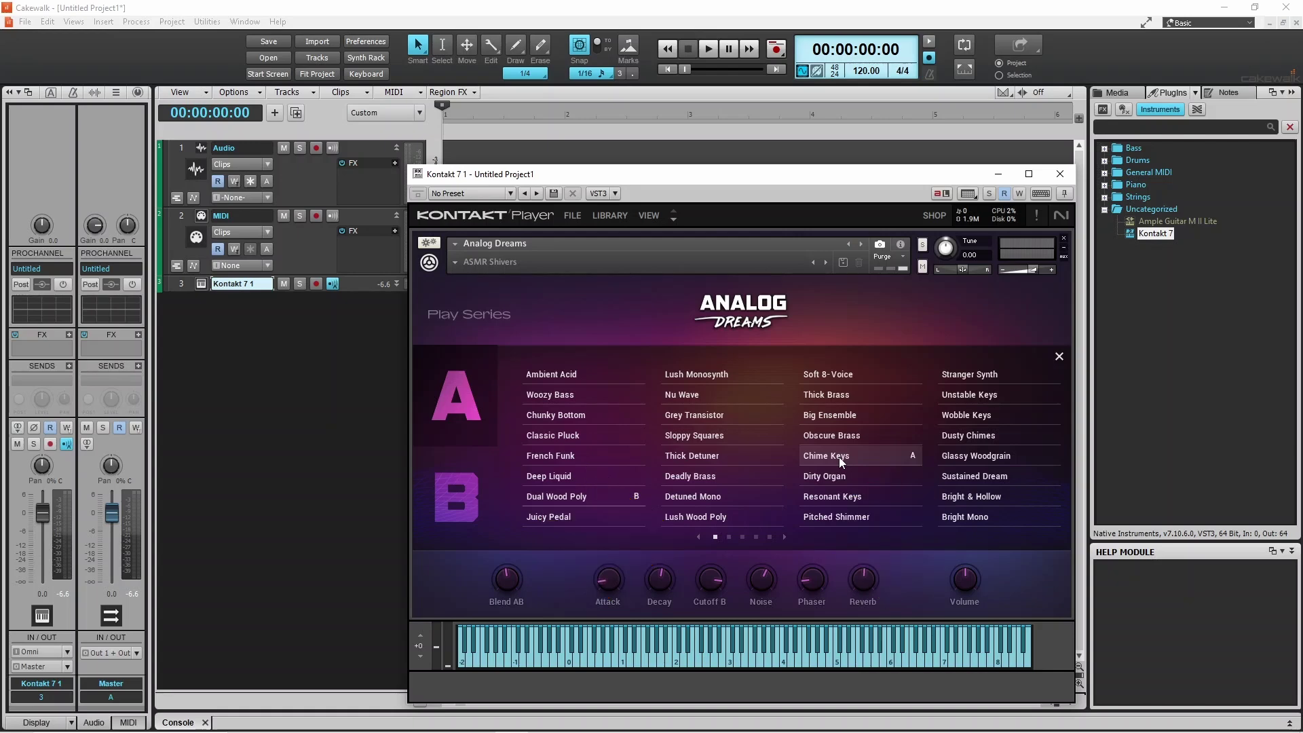
{"action": "left_click", "coordinate": [785, 536]}
{"action": "left_click", "coordinate": [785, 536]}
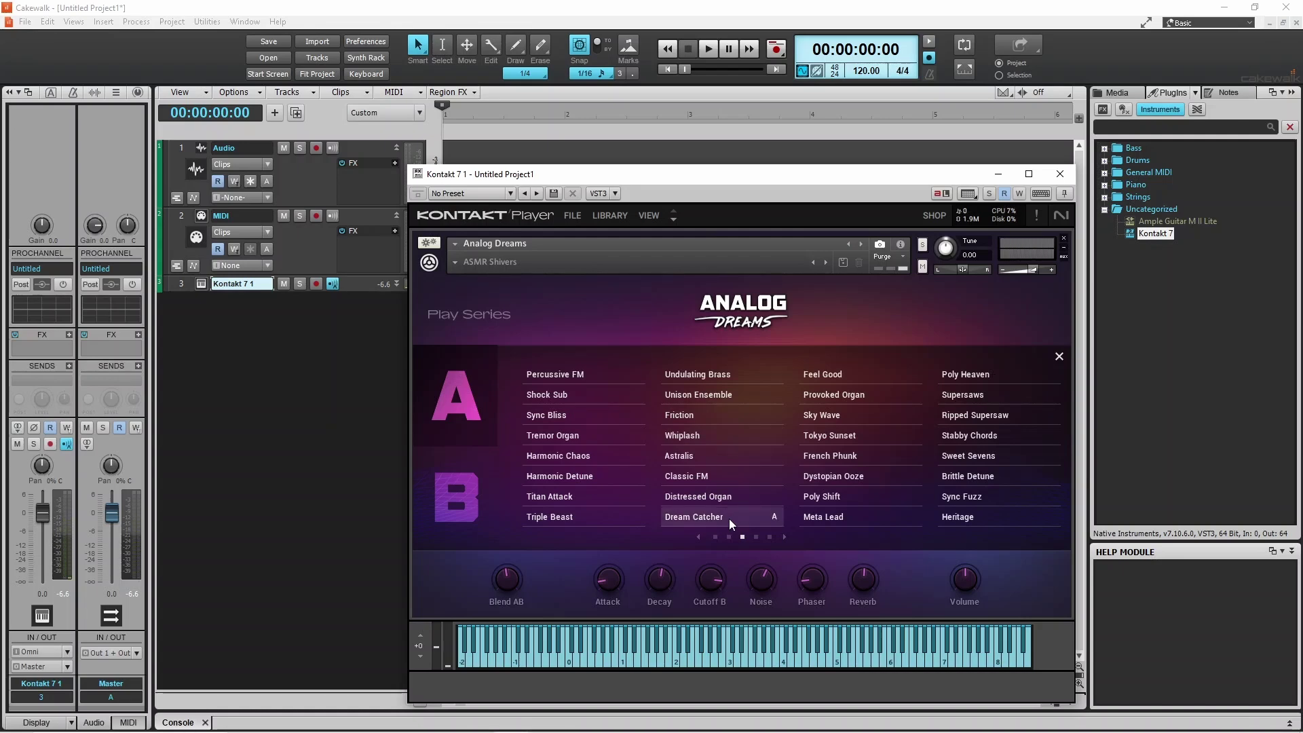
{"action": "left_click", "coordinate": [785, 536]}
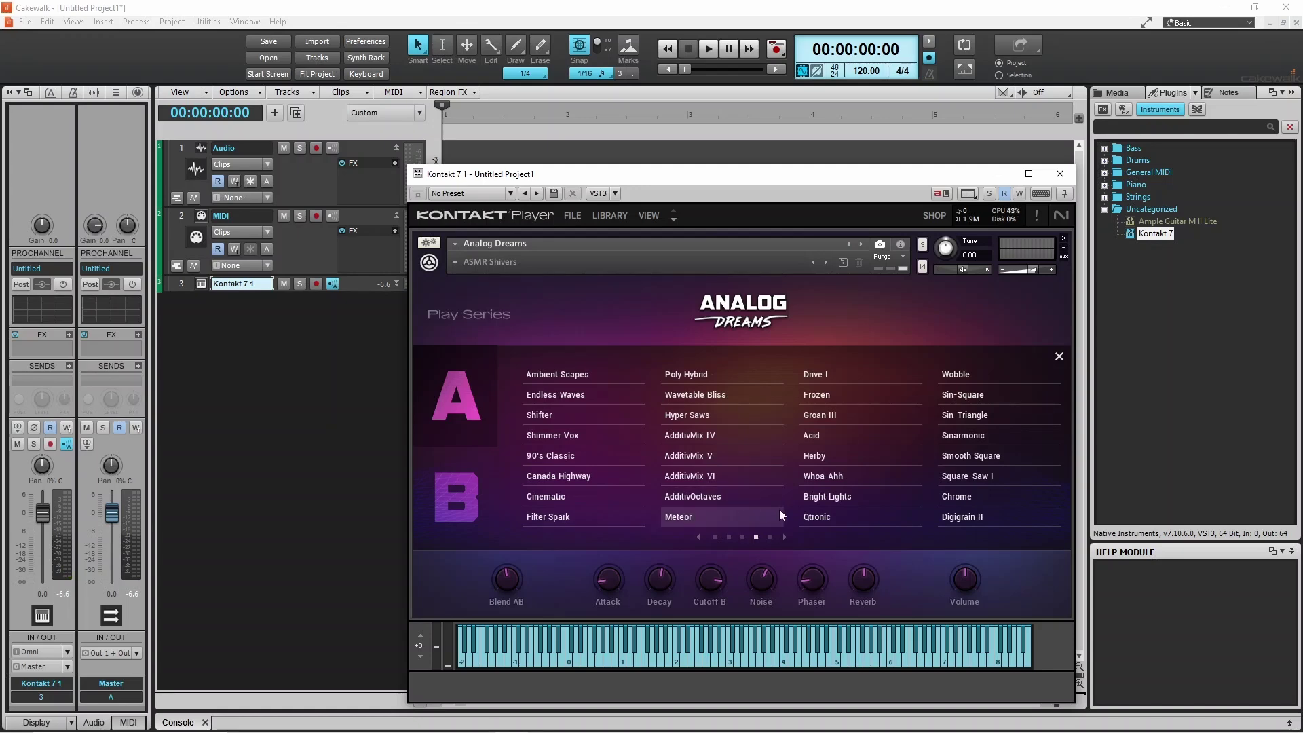
{"action": "left_click", "coordinate": [829, 499]}
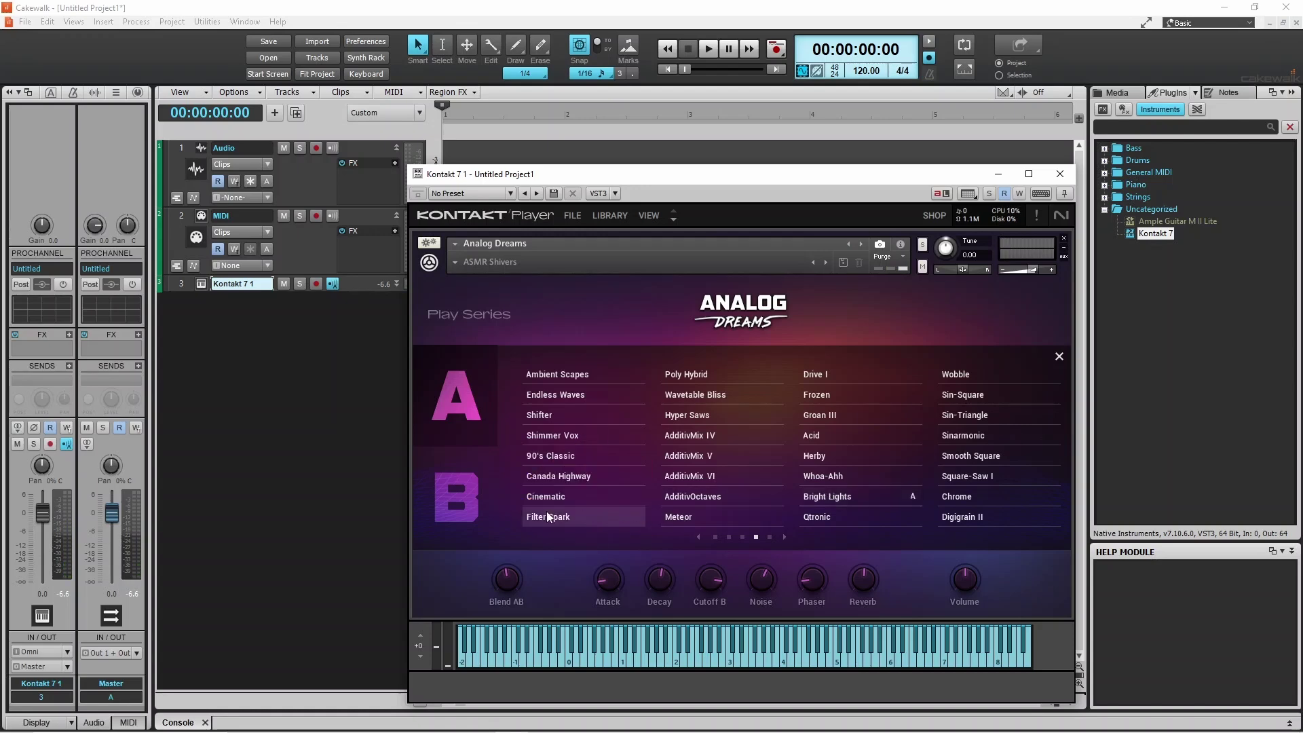
Step: Set layer B to Glassy Woodgrain and close the sound list
{"action": "left_click", "coordinate": [469, 506]}
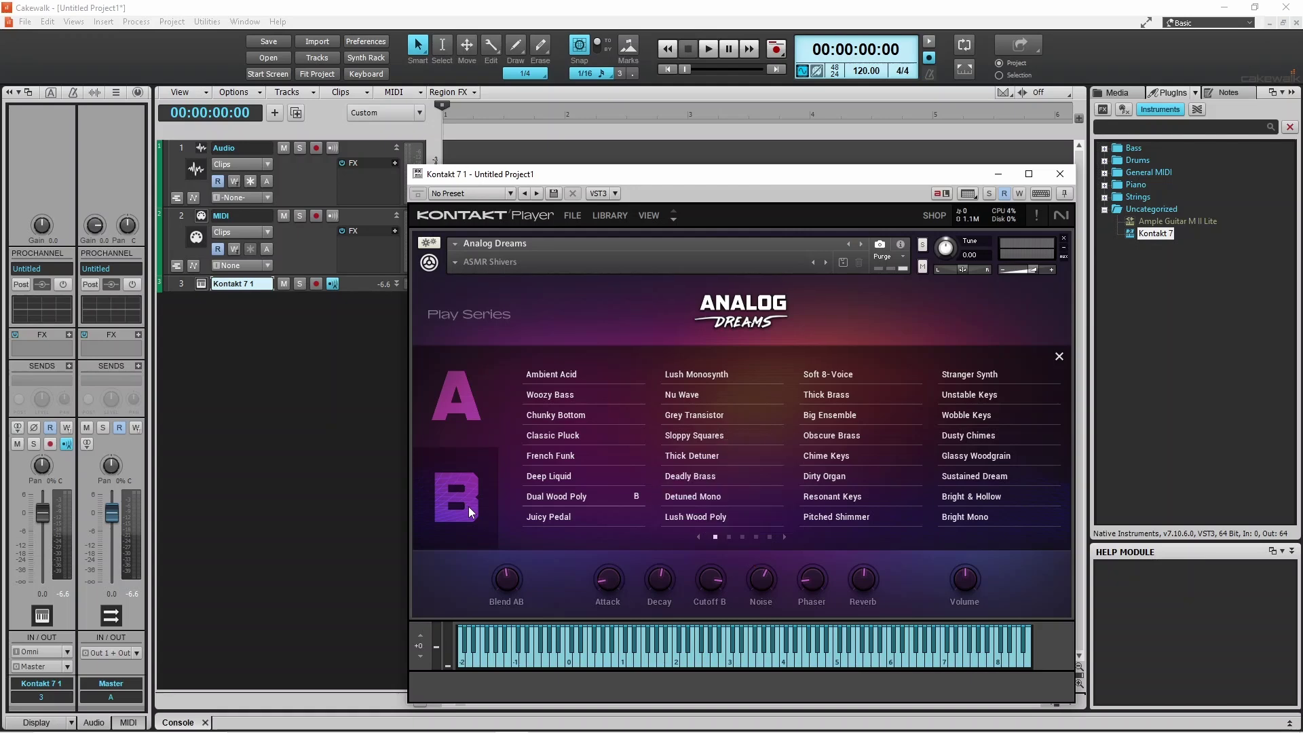
{"action": "left_click", "coordinate": [836, 474]}
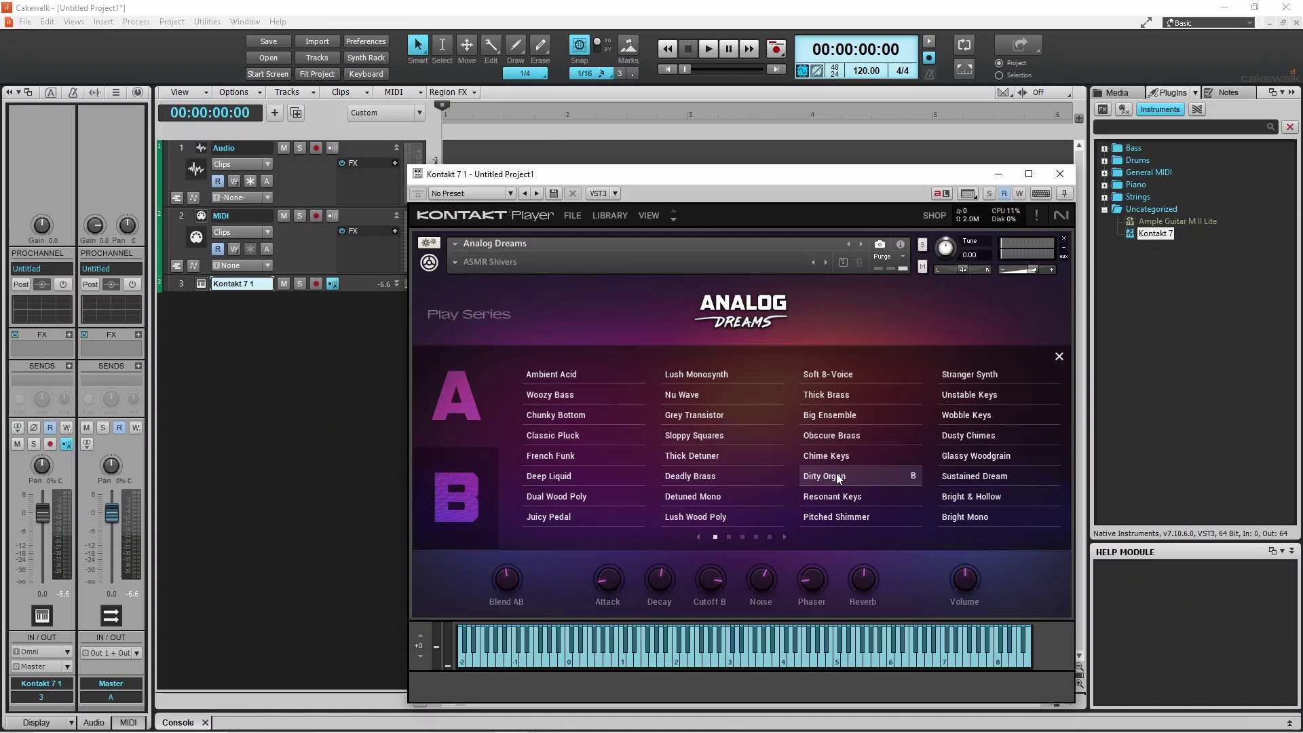
{"action": "left_click", "coordinate": [967, 458]}
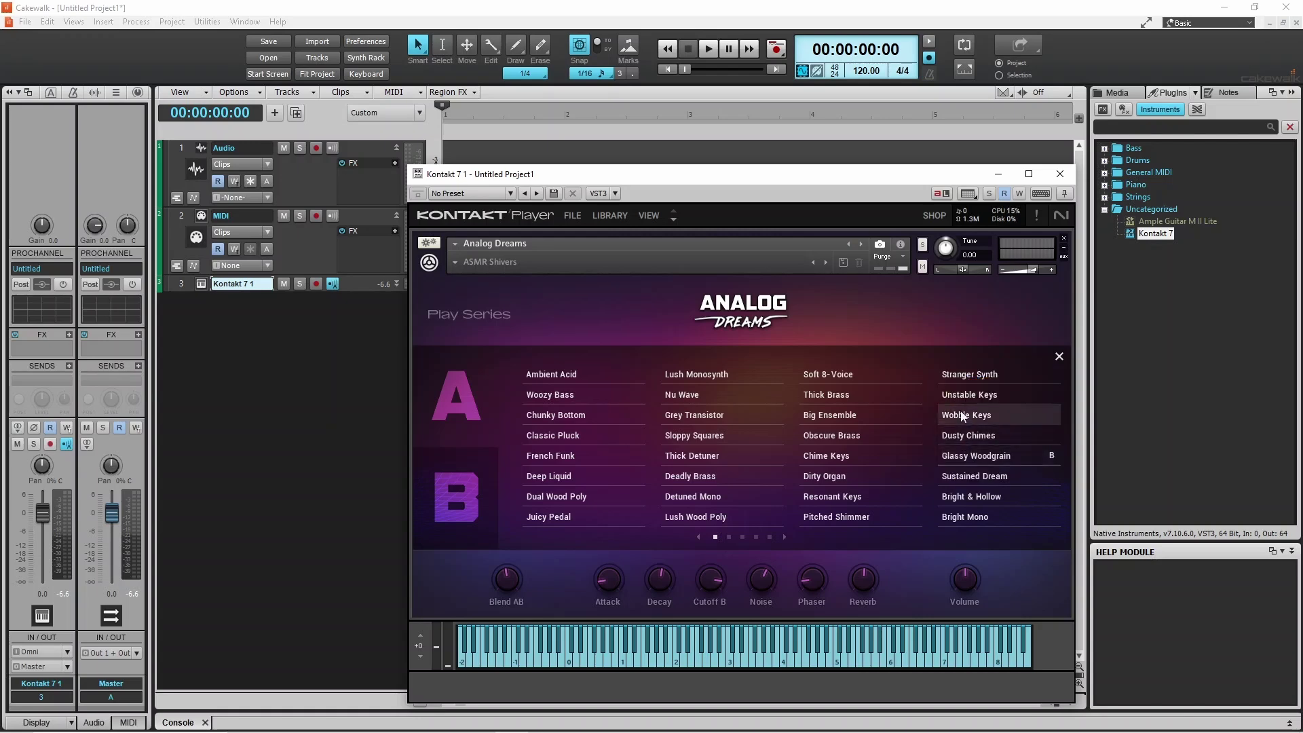
{"action": "left_click", "coordinate": [1059, 355]}
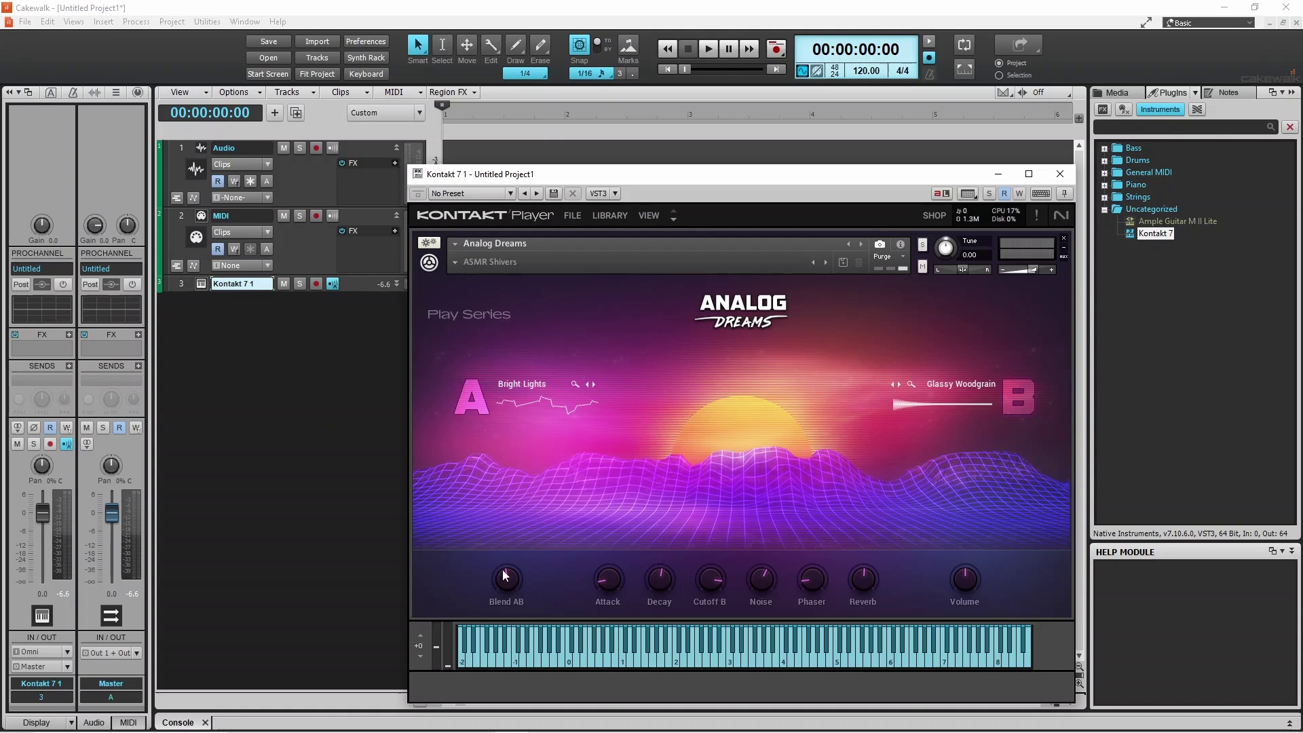
Step: Settle the Blend AB knob at 11 % A / 88 % B
{"action": "left_click_drag", "start_coordinate": [503, 576], "coordinate": [503, 609]}
{"action": "mouse_move", "coordinate": [506, 583]}
{"action": "left_click_drag", "start_coordinate": [502, 536], "coordinate": [494, 499]}
{"action": "left_click_drag", "start_coordinate": [498, 574], "coordinate": [502, 584]}
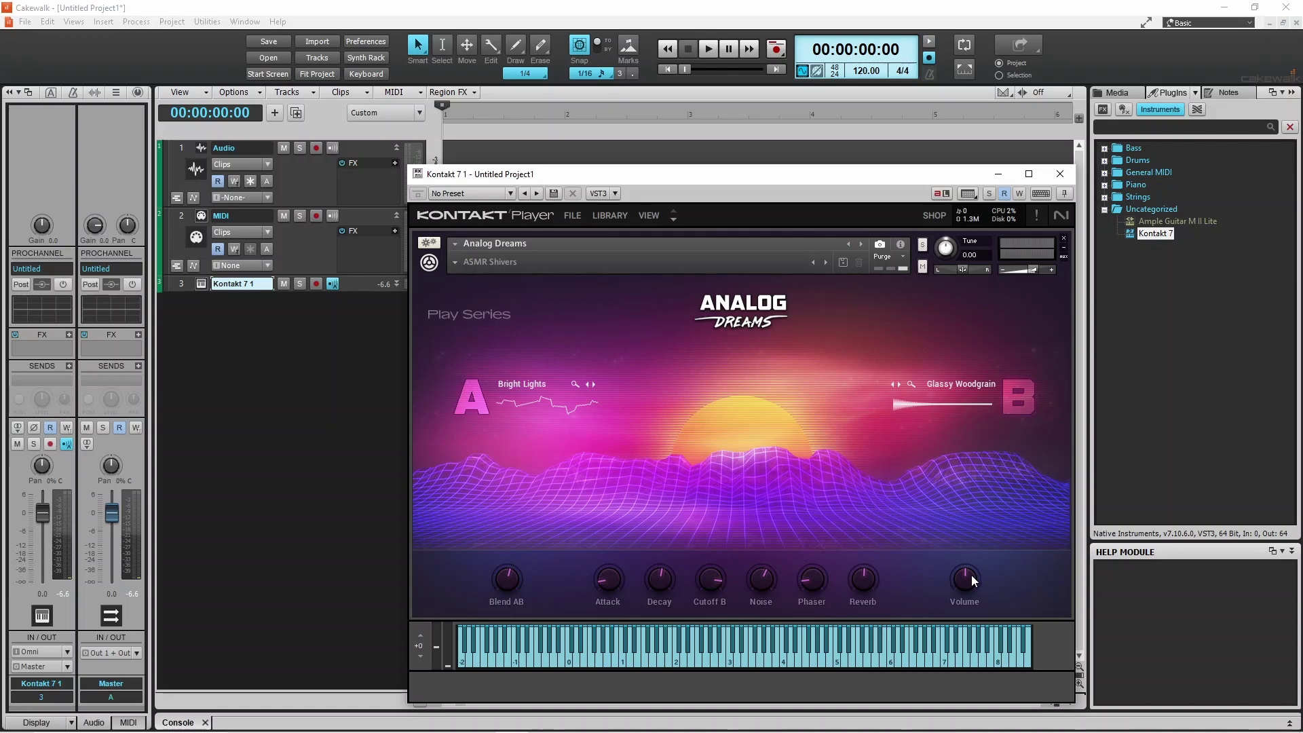
Step: Set the Analog Dreams output volume to 3.4 dB, then open the snapshot category menu
{"action": "left_click_drag", "start_coordinate": [968, 574], "coordinate": [966, 602]}
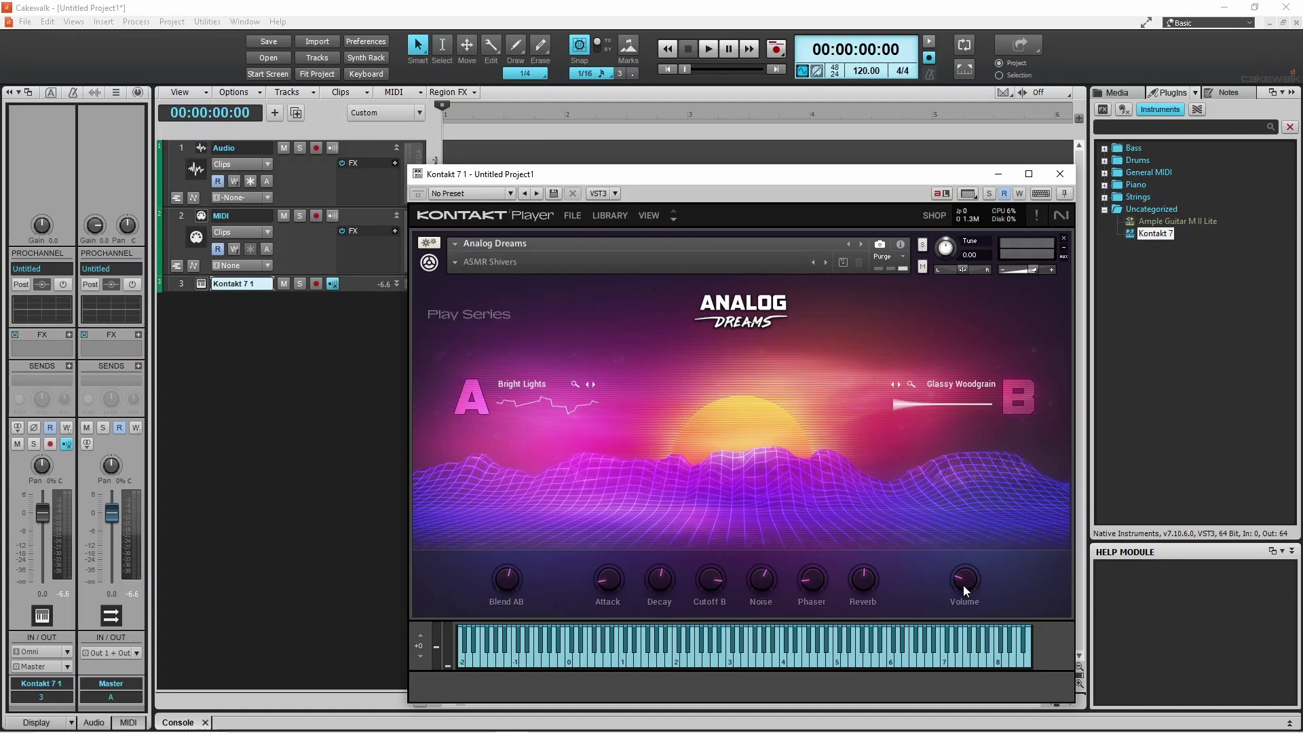
{"action": "left_click_drag", "start_coordinate": [963, 583], "coordinate": [950, 520]}
{"action": "mouse_move", "coordinate": [962, 581]}
{"action": "left_click_drag", "start_coordinate": [959, 577], "coordinate": [969, 617]}
{"action": "left_click", "coordinate": [498, 259]}
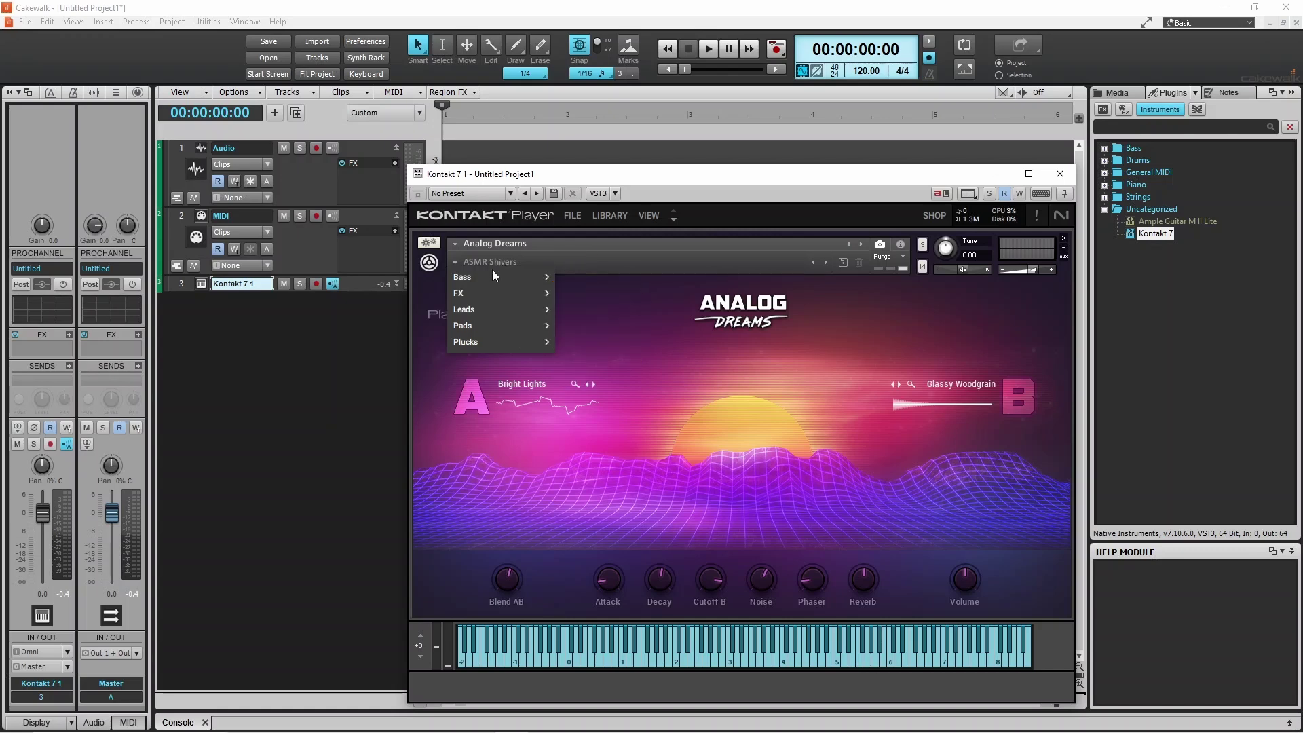
Step: Load the Navigator snapshot from the Pads category
{"action": "mouse_move", "coordinate": [483, 320]}
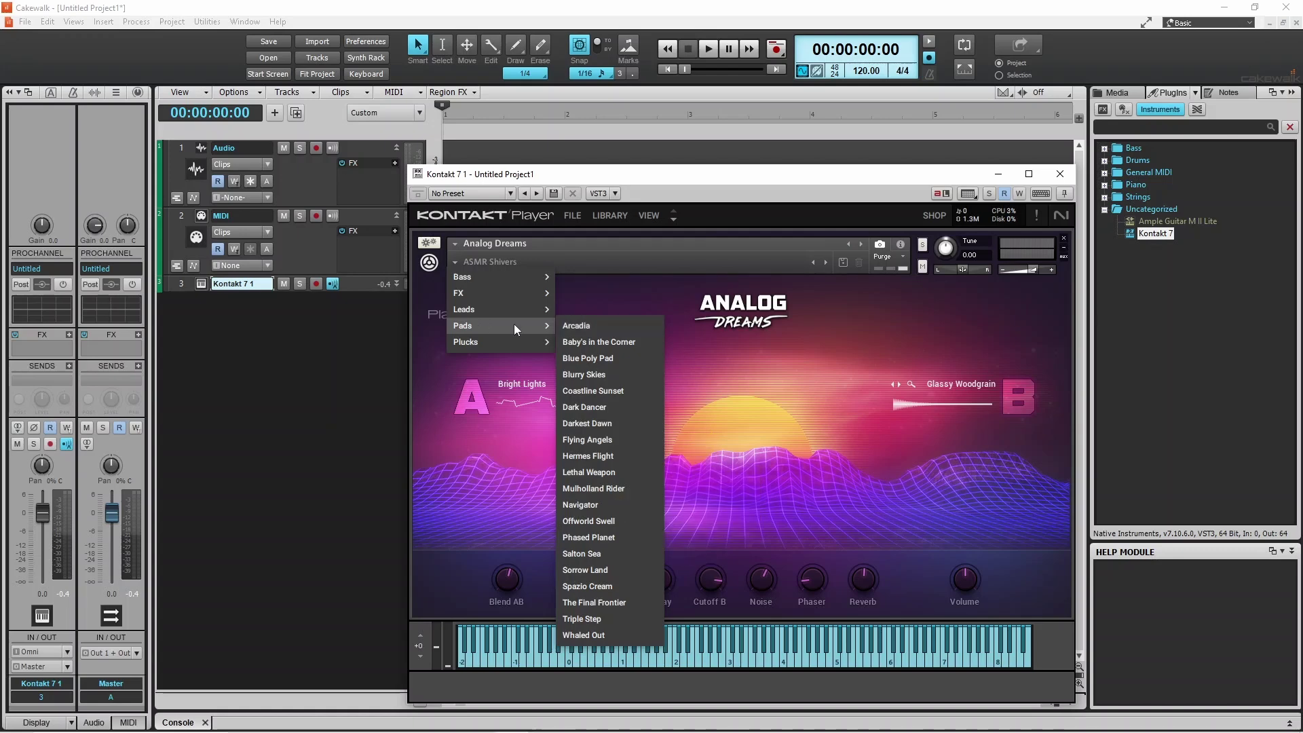
{"action": "left_click", "coordinate": [606, 505]}
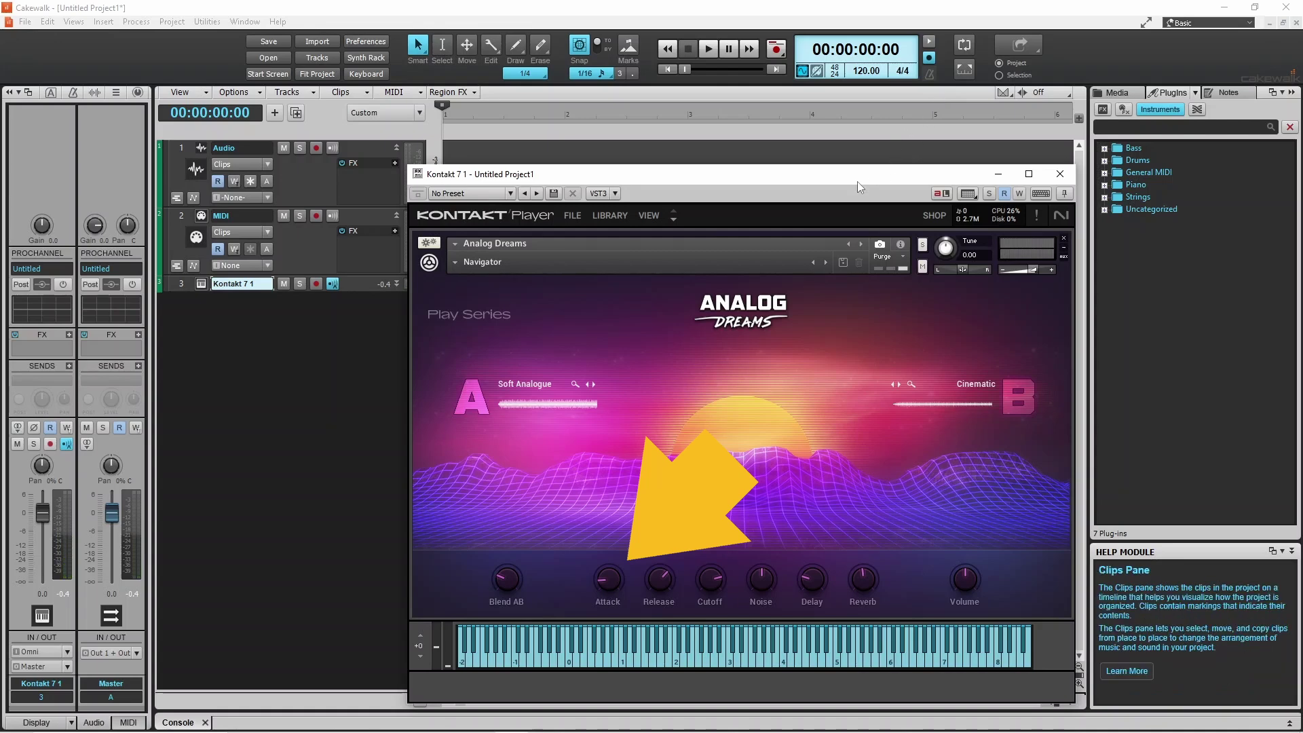
Step: Set Navigator's Attack to 16.4 ms and Release to 252.1 ms
{"action": "left_click_drag", "start_coordinate": [607, 588], "coordinate": [606, 598]}
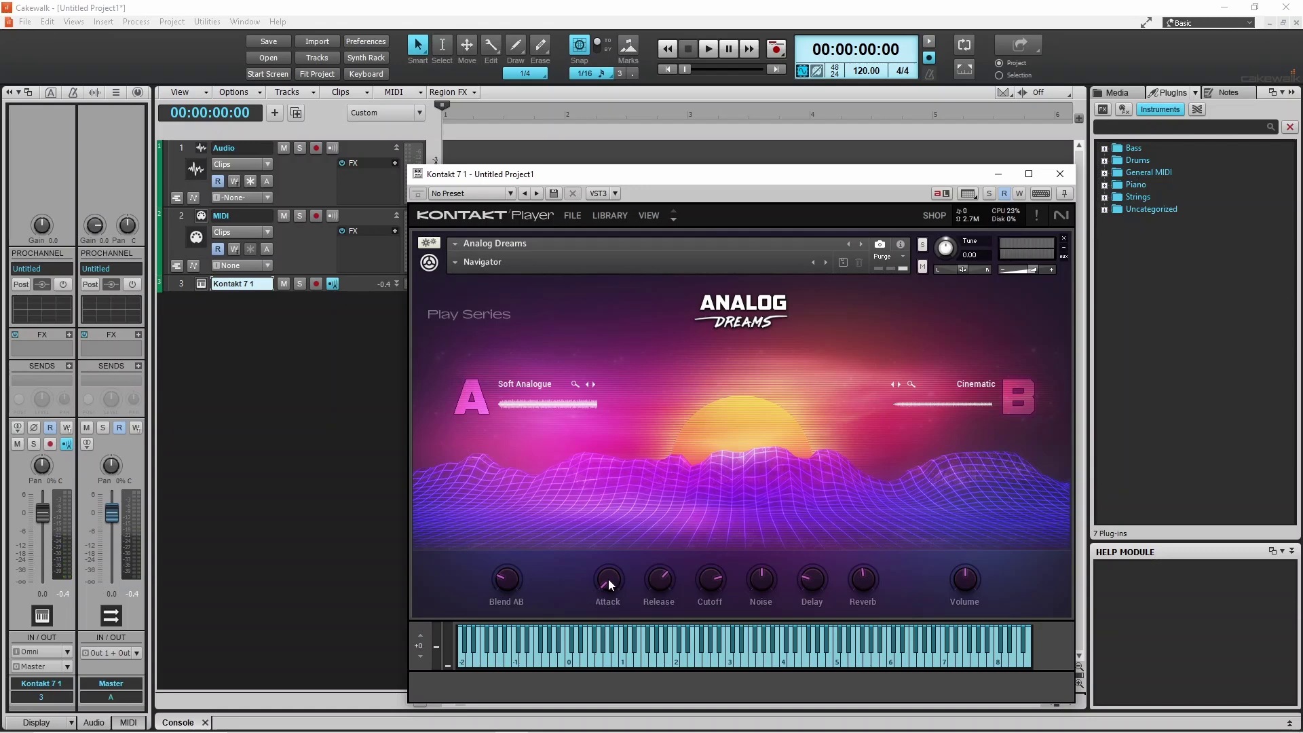
{"action": "left_click_drag", "start_coordinate": [609, 580], "coordinate": [593, 510]}
{"action": "left_click_drag", "start_coordinate": [662, 595], "coordinate": [662, 641]}
{"action": "left_click_drag", "start_coordinate": [649, 580], "coordinate": [630, 540]}
Step: Set the filter Cutoff to about 3.6kHz and Noise to -51.4 dB
{"action": "left_click_drag", "start_coordinate": [713, 579], "coordinate": [714, 643]}
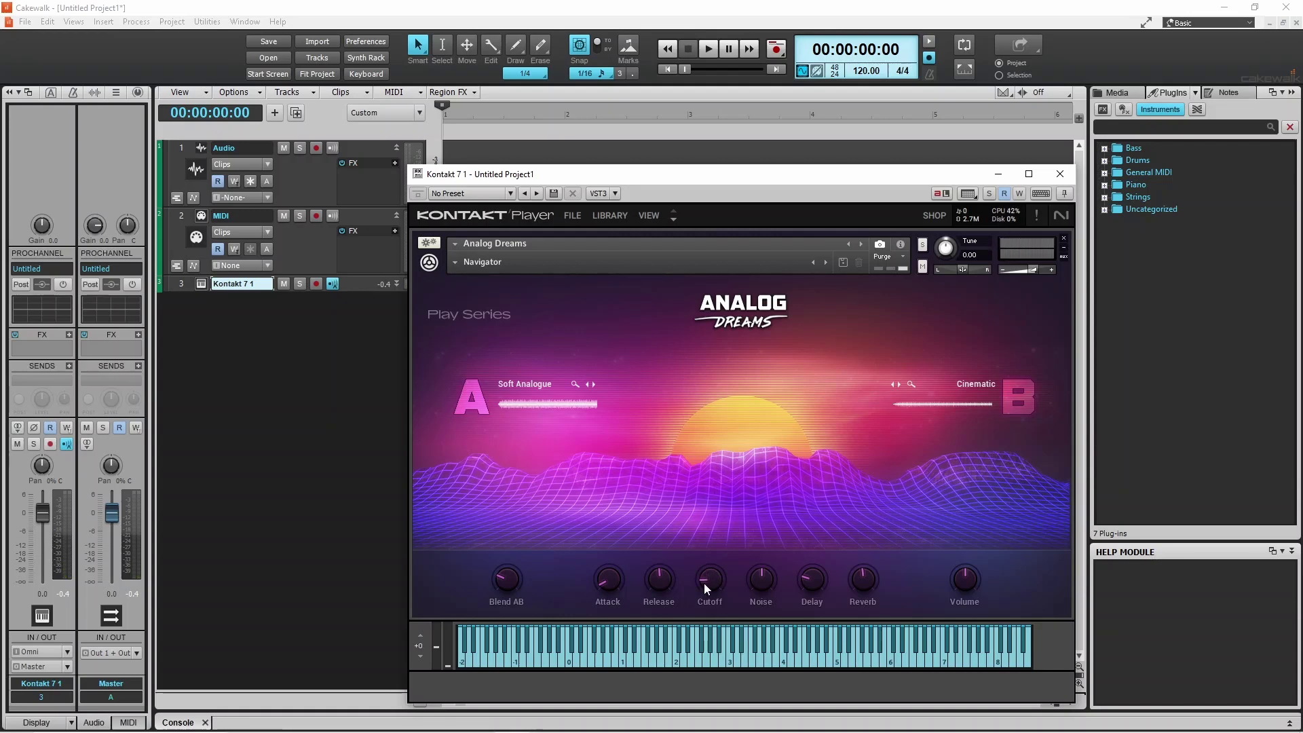
{"action": "left_click_drag", "start_coordinate": [703, 581], "coordinate": [688, 507]}
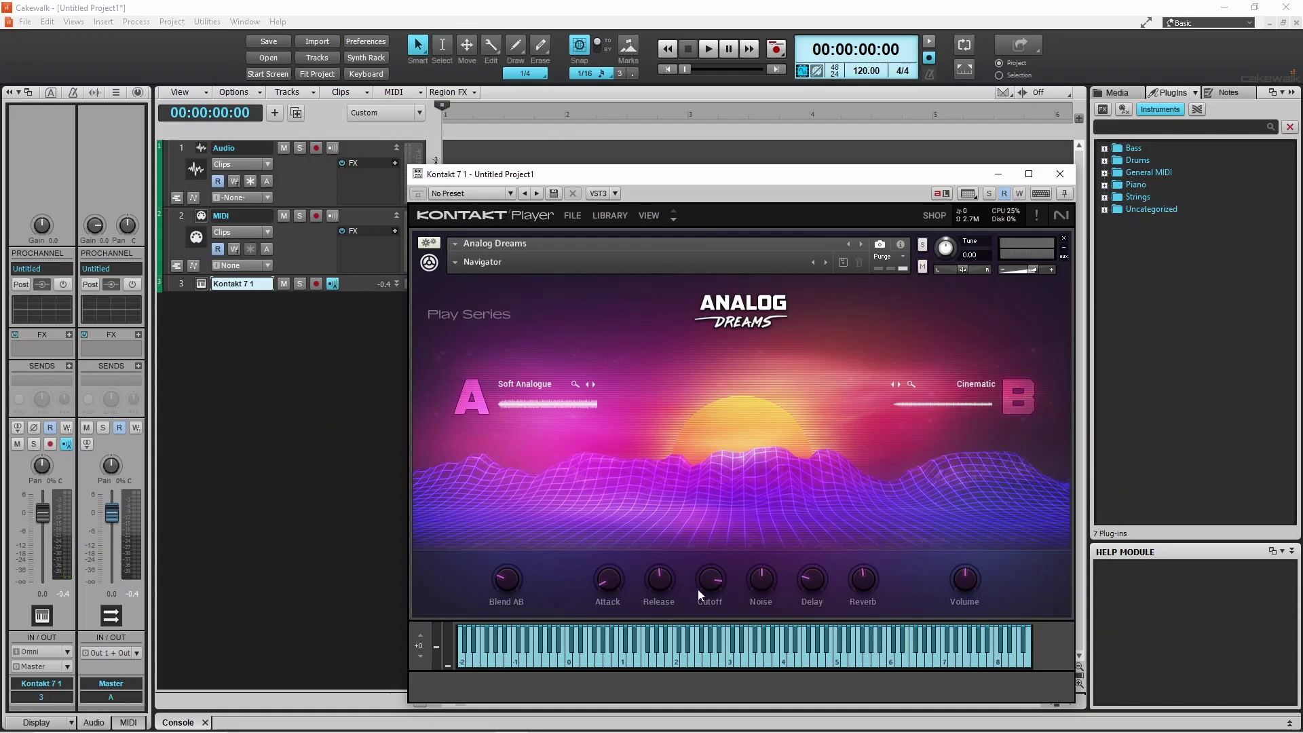
{"action": "left_click_drag", "start_coordinate": [706, 601], "coordinate": [707, 604]}
{"action": "left_click_drag", "start_coordinate": [763, 621], "coordinate": [764, 625]}
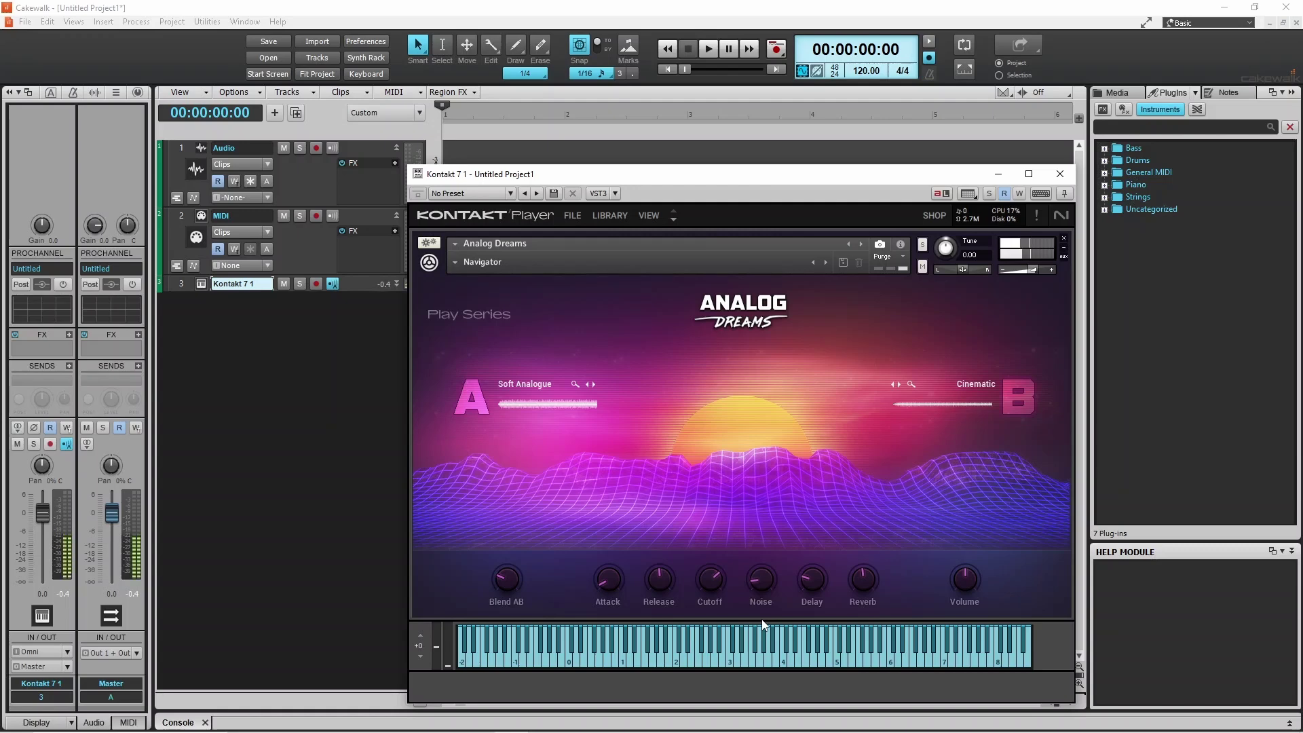
Step: Set Noise to -9.3 dB and Delay to 66 %, and raise Reverb to 89 %
{"action": "left_click_drag", "start_coordinate": [760, 578], "coordinate": [723, 503]}
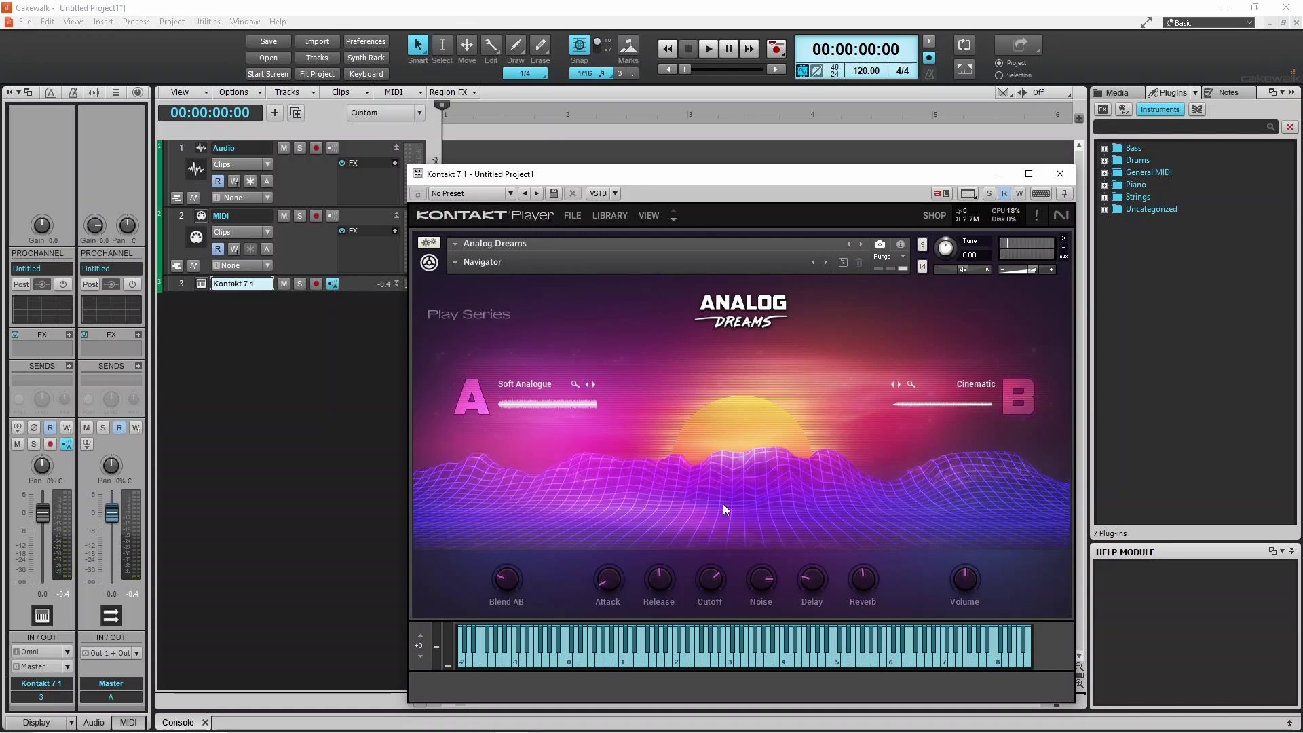
{"action": "left_click_drag", "start_coordinate": [762, 574], "coordinate": [762, 588]}
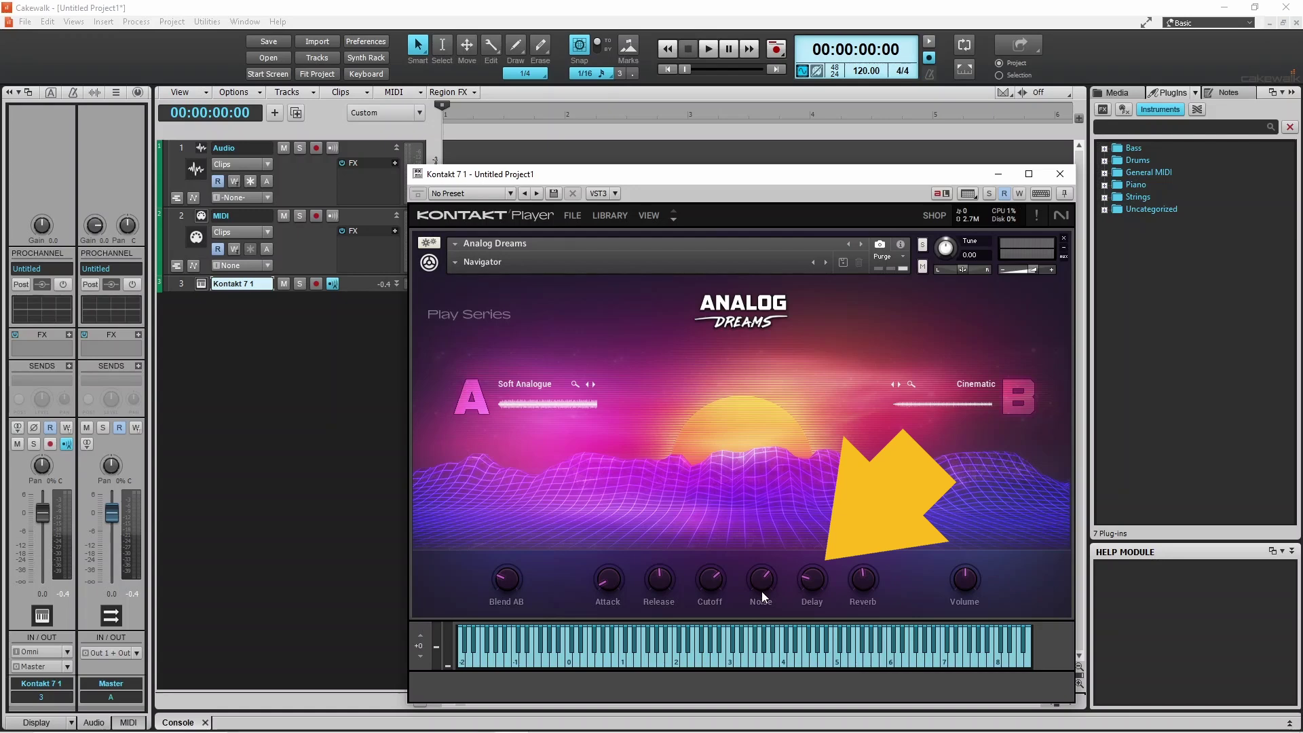
{"action": "mouse_move", "coordinate": [813, 579]}
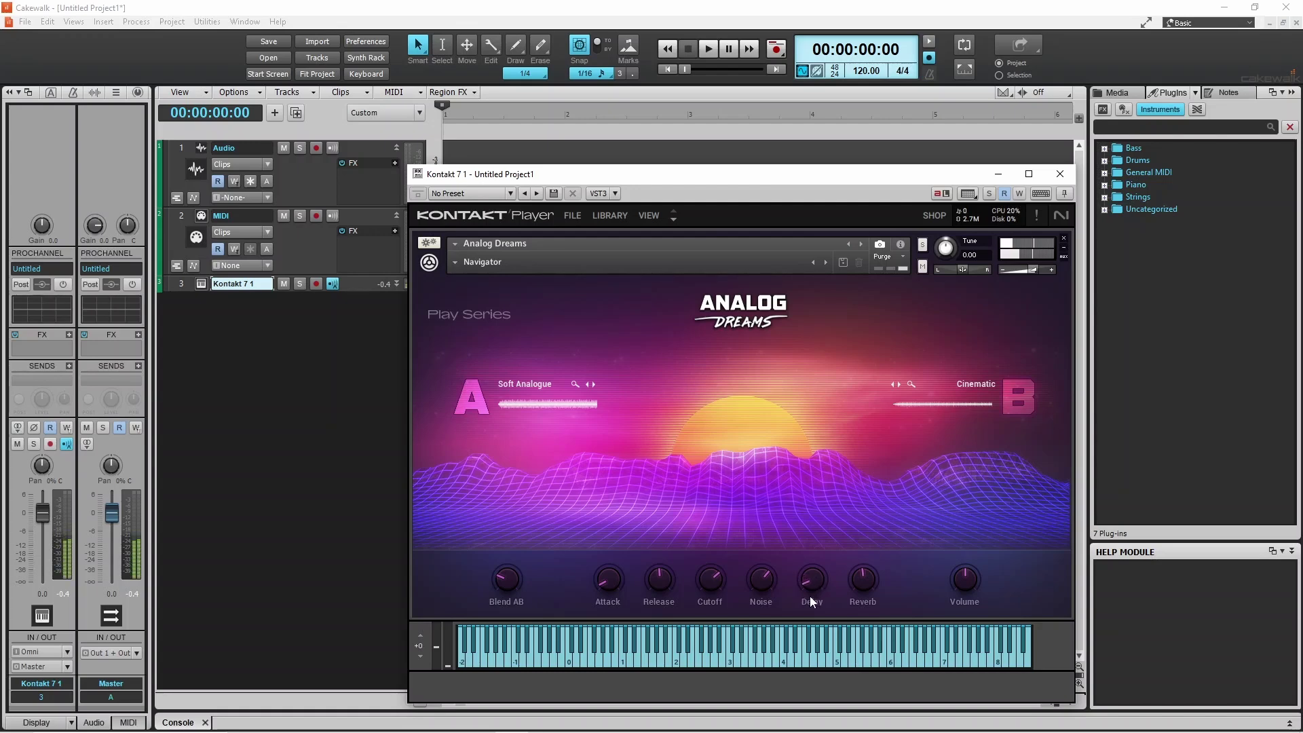
{"action": "left_click_drag", "start_coordinate": [812, 584], "coordinate": [794, 521]}
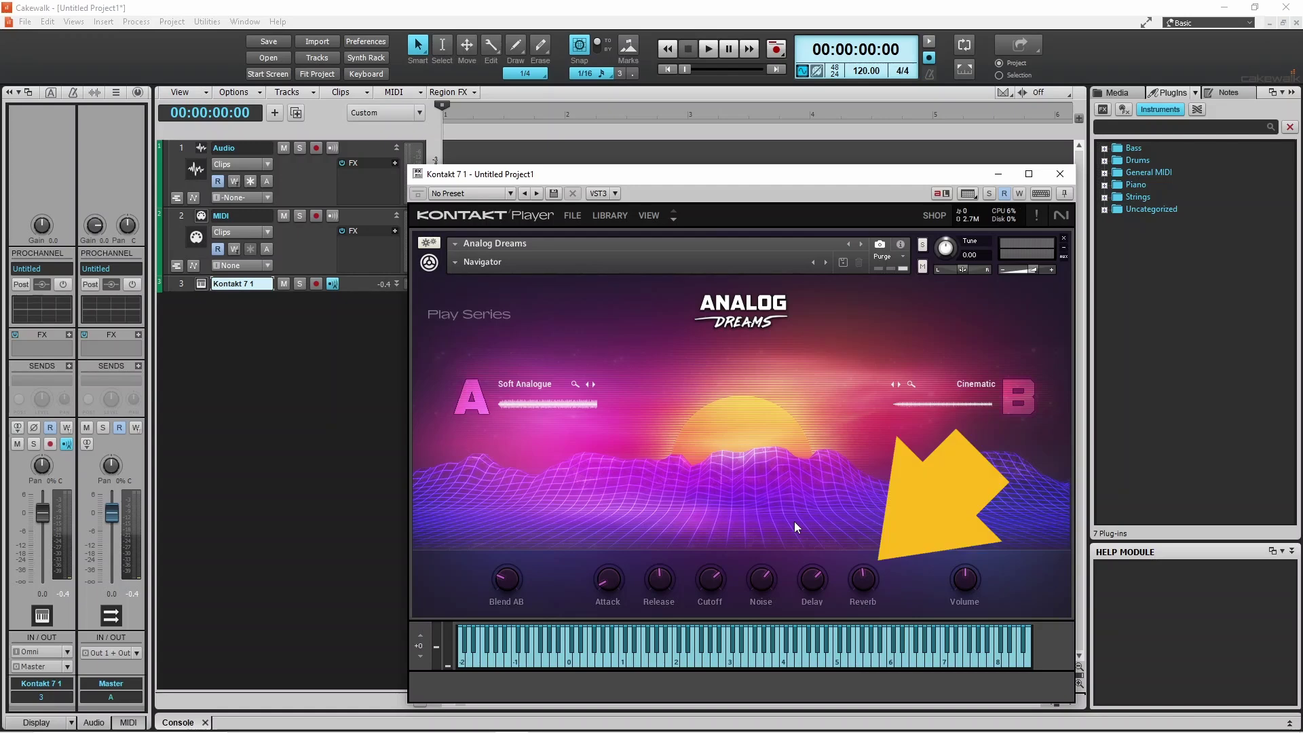
{"action": "left_click_drag", "start_coordinate": [862, 577], "coordinate": [864, 608]}
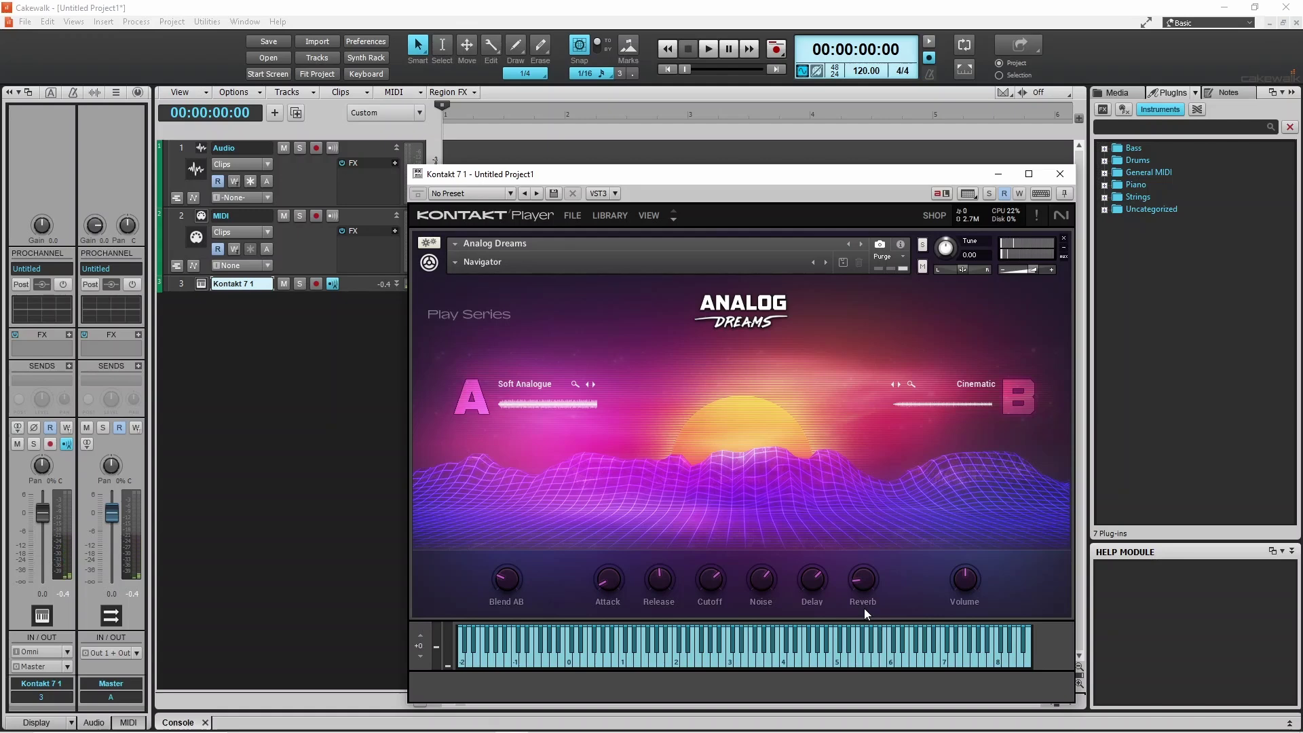
{"action": "left_click_drag", "start_coordinate": [865, 583], "coordinate": [848, 516]}
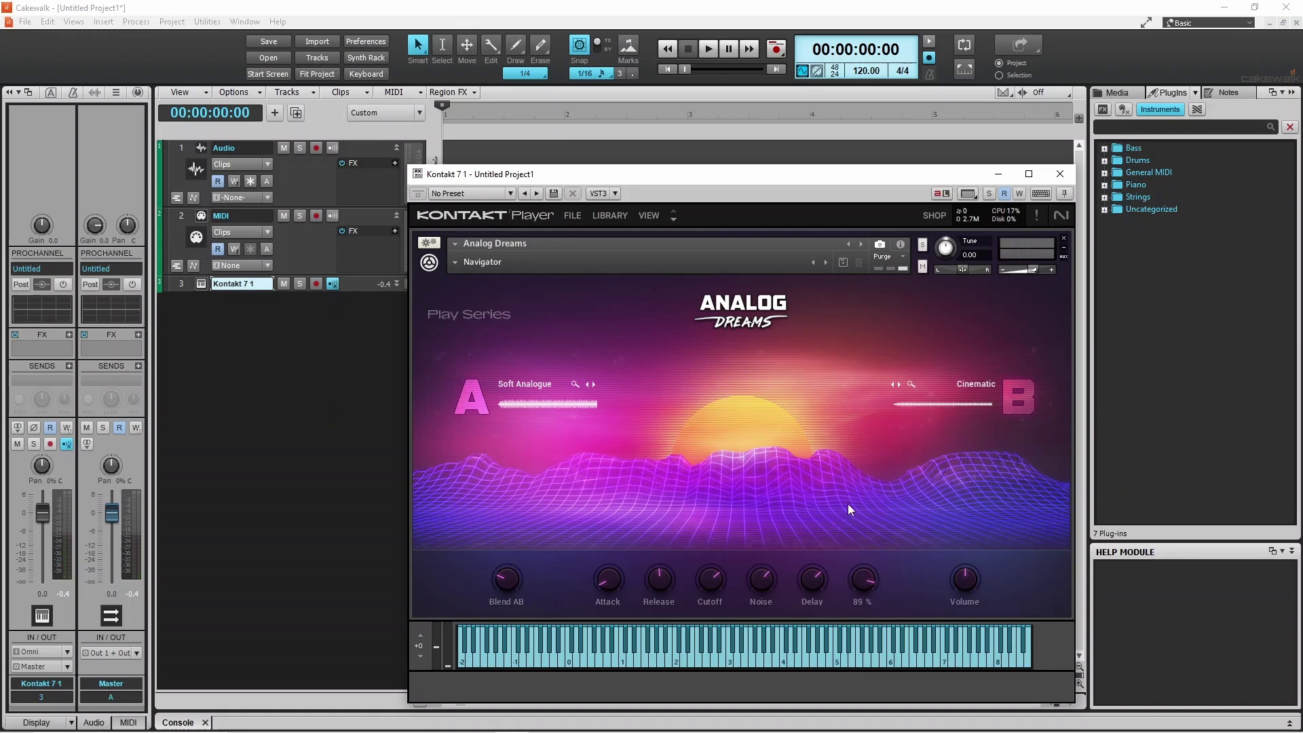